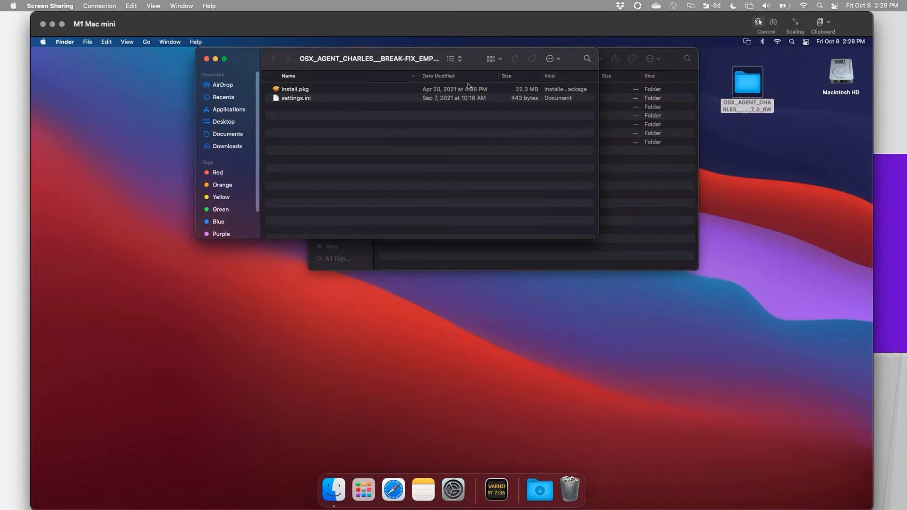
Launch Install.pkg from the agent folder and start installing the Advanced Monitoring Agent with the installer's default choices.
drag(577, 60, 697, 75)
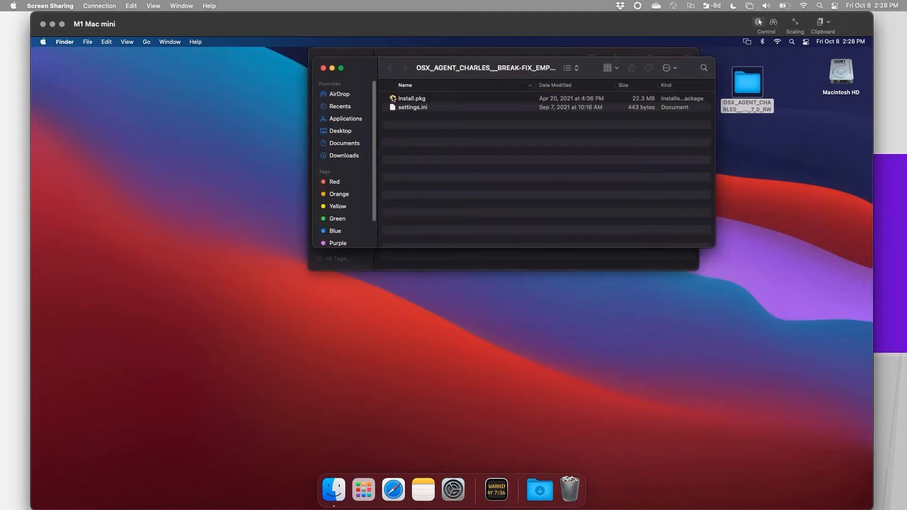
click(393, 99)
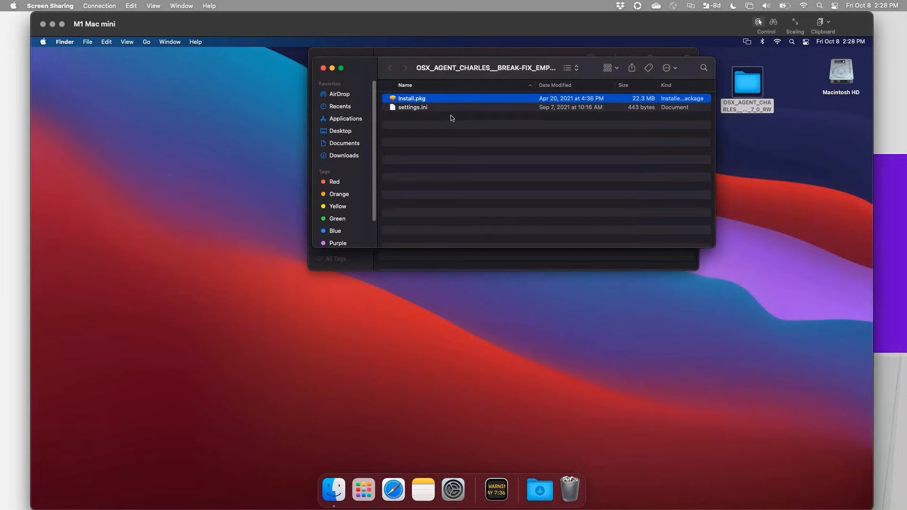
double_click(393, 99)
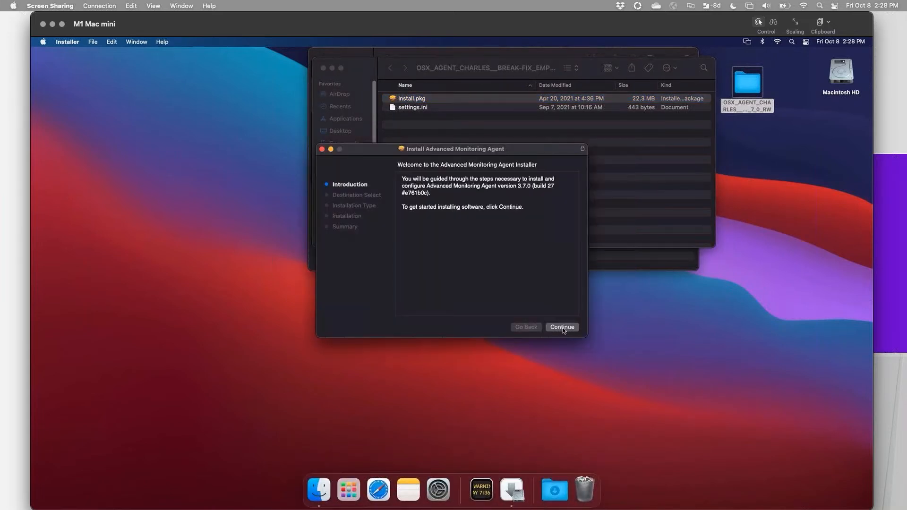
click(562, 327)
click(562, 328)
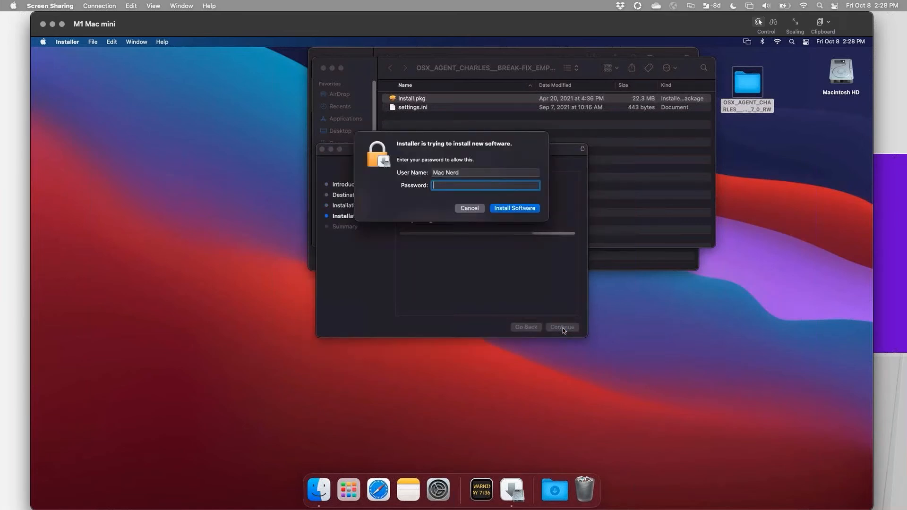
Authorize the agent installation with the account password, let it finish, and close the installer.
text(•••••••••••)
key(Return)
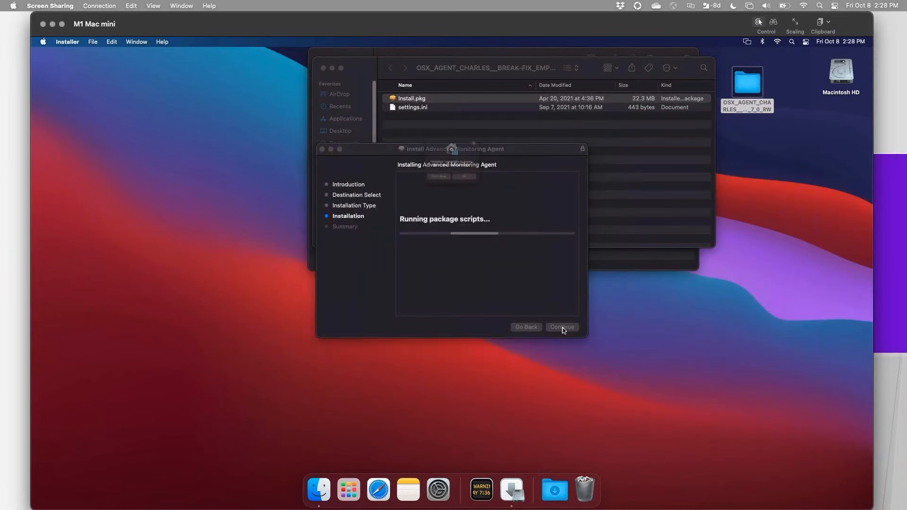
click(487, 195)
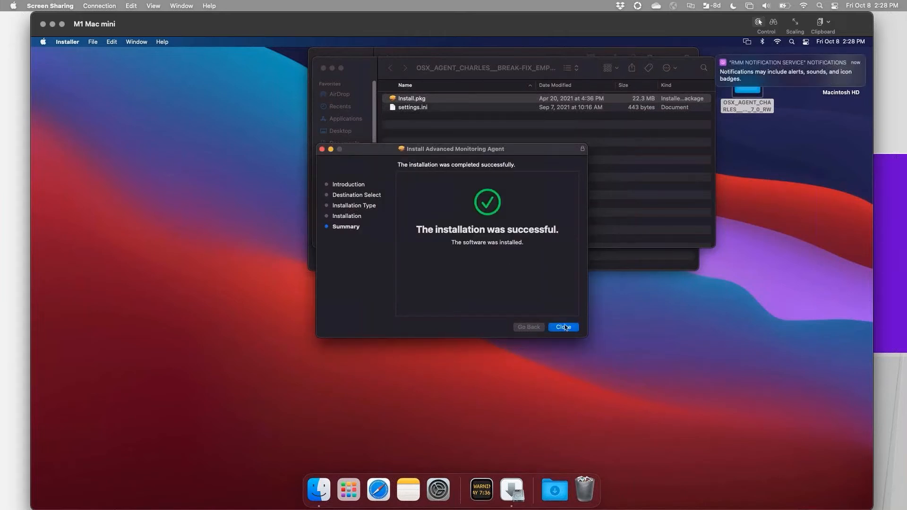
click(563, 327)
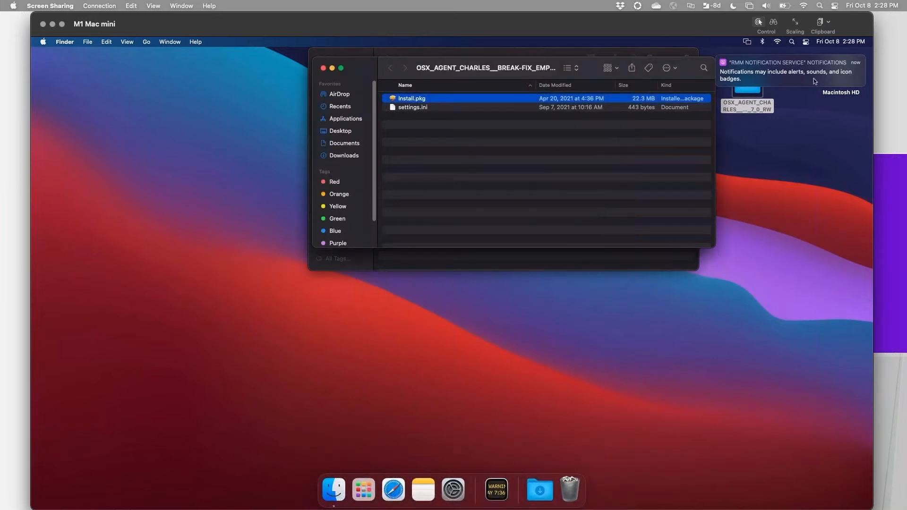
click(797, 68)
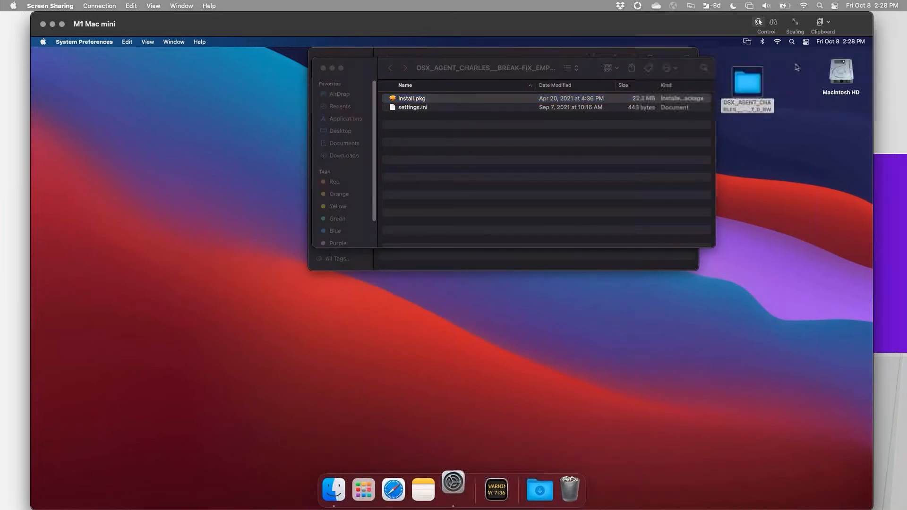
click(222, 62)
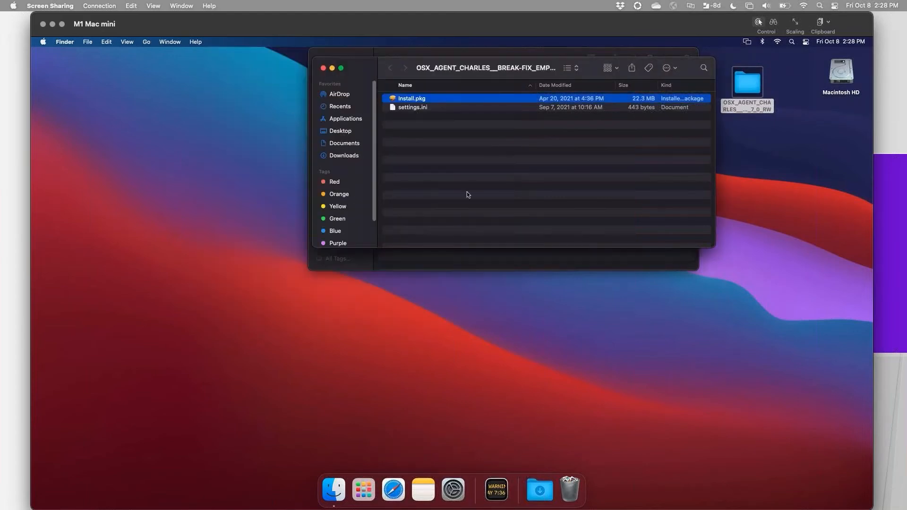
click(467, 193)
click(840, 73)
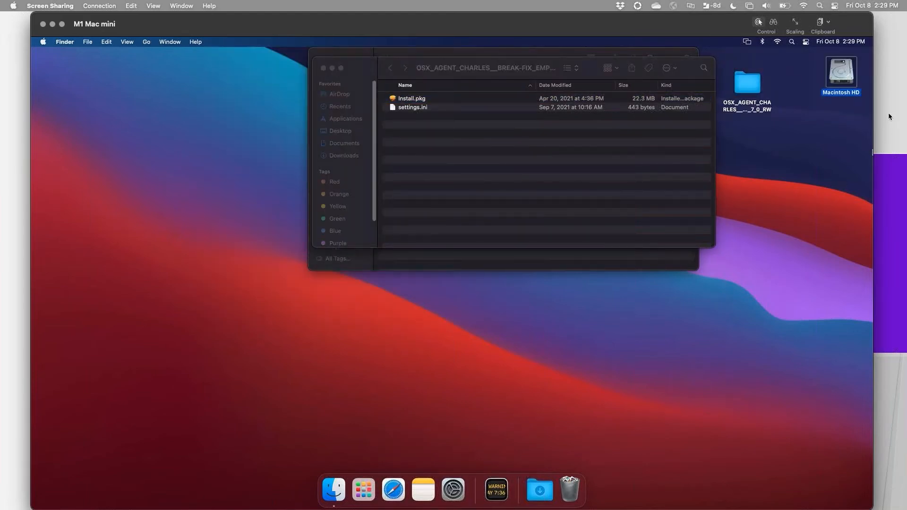
Switch to N-able RMM in Chrome and return from the device library to the Global HQ workstations dashboard.
key(super+Tab)
key(super+Tab)
key(super+Tab)
key(super+Tab)
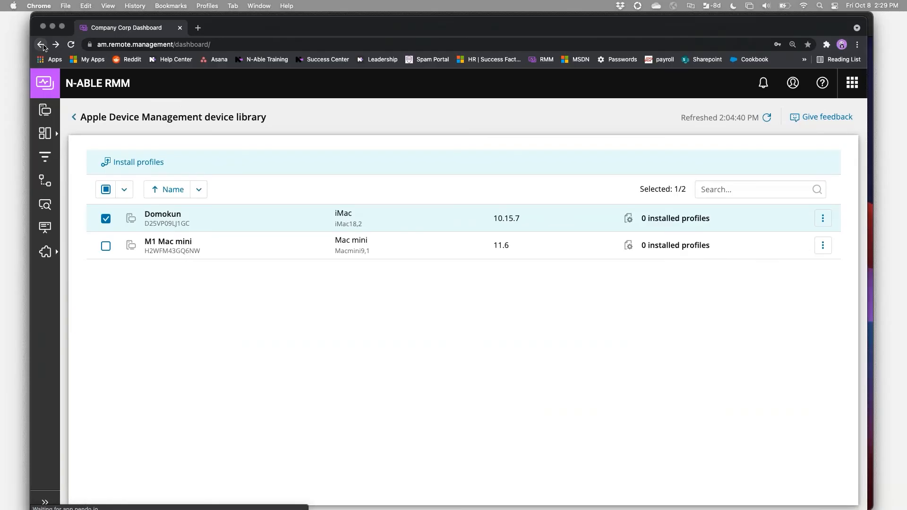
click(42, 44)
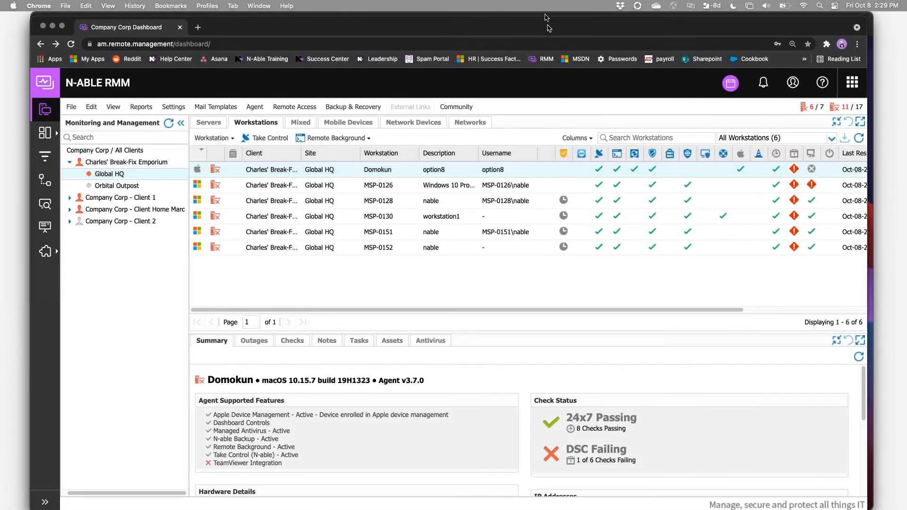
drag(548, 27, 545, 24)
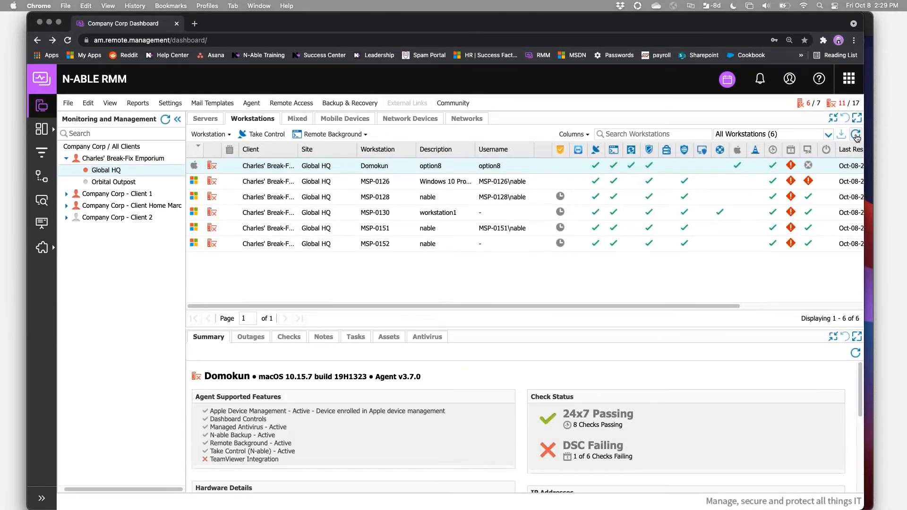
Refresh the workstations list and select M1 Mac mini to view its summary.
click(855, 135)
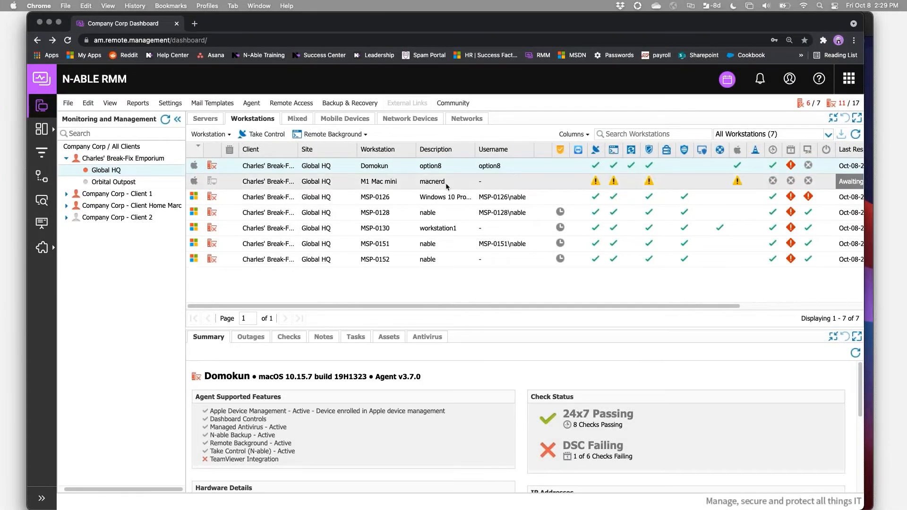
click(463, 184)
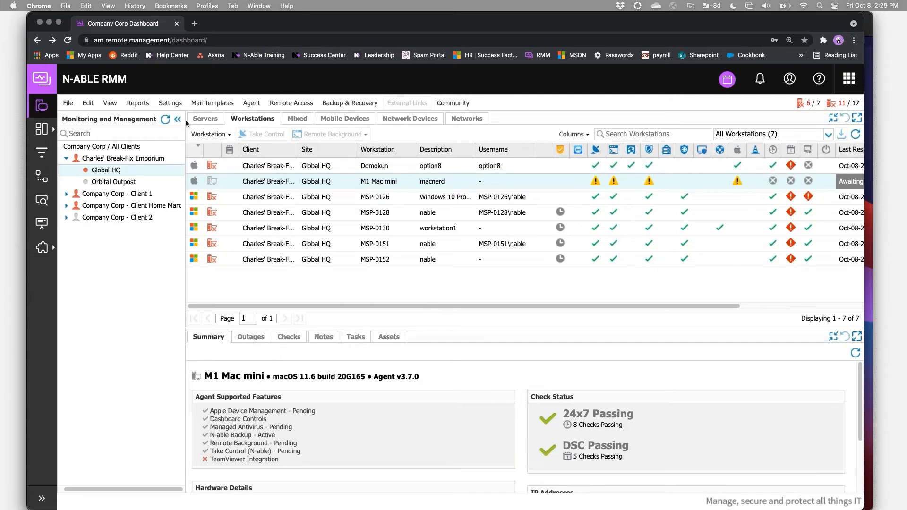
click(171, 104)
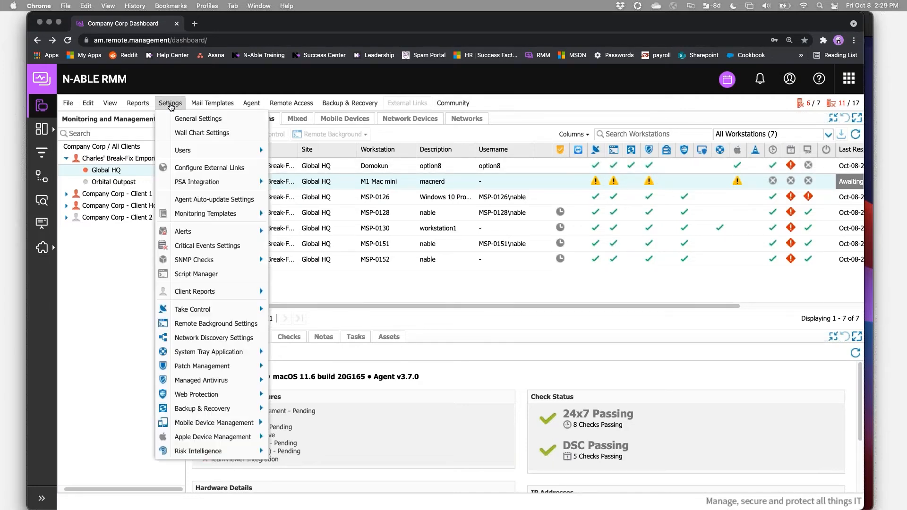
mouse_move(241, 434)
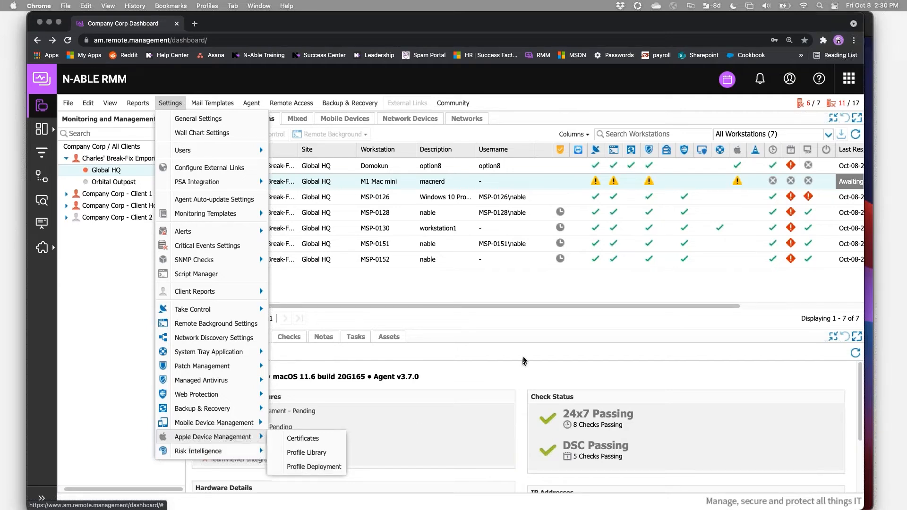
click(466, 275)
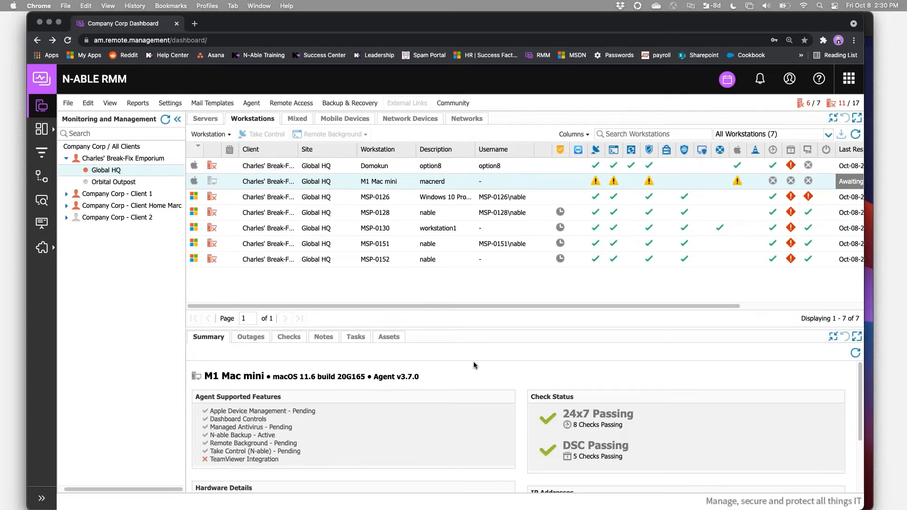
Refresh both the workstations list and the M1 Mac mini's summary details to check the agent feature status.
click(856, 135)
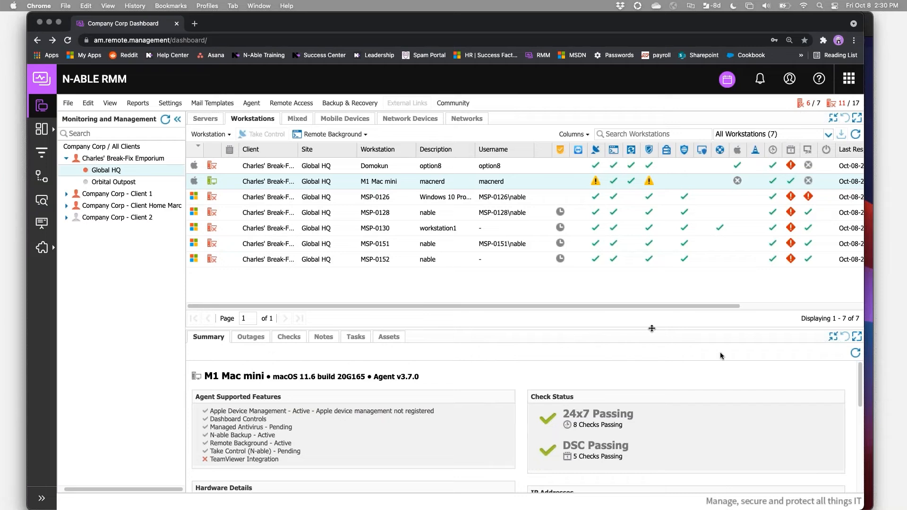
click(854, 354)
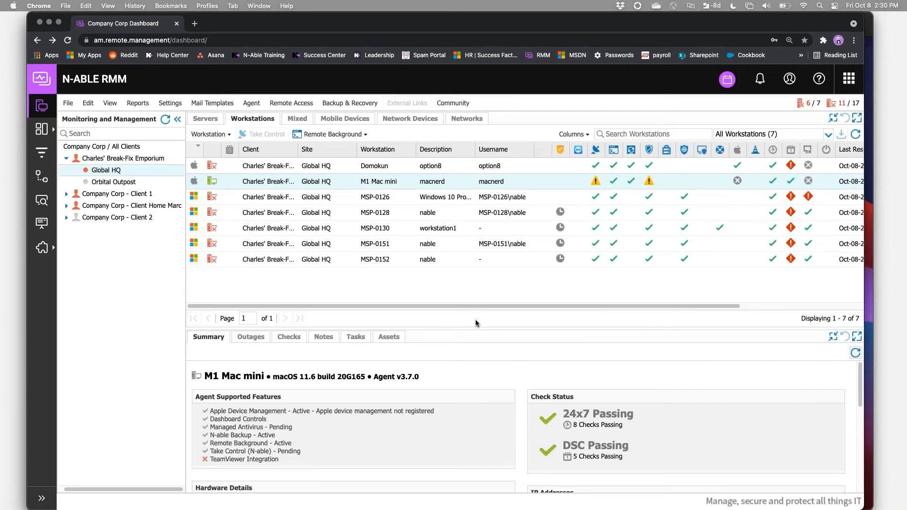
Review the Apple Device Management certificate details and agent requirements, return to the dashboard and refresh the workstations list.
click(170, 103)
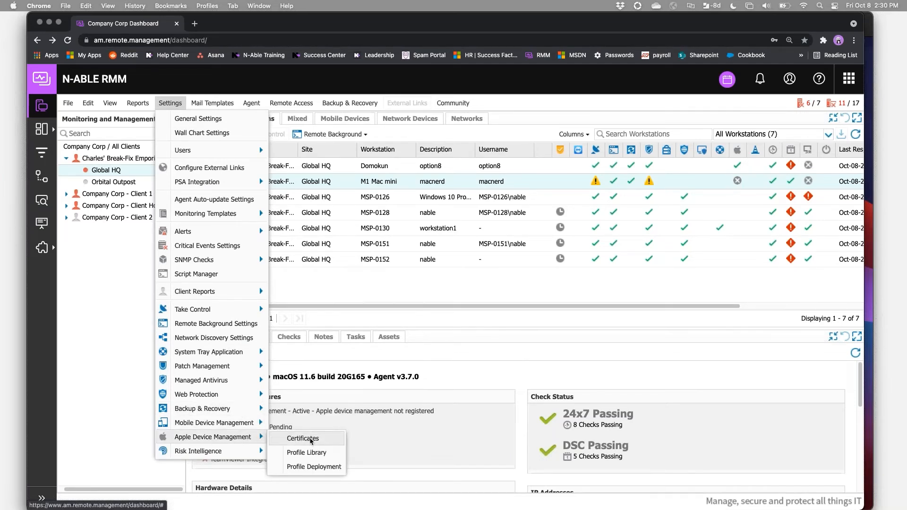
click(310, 439)
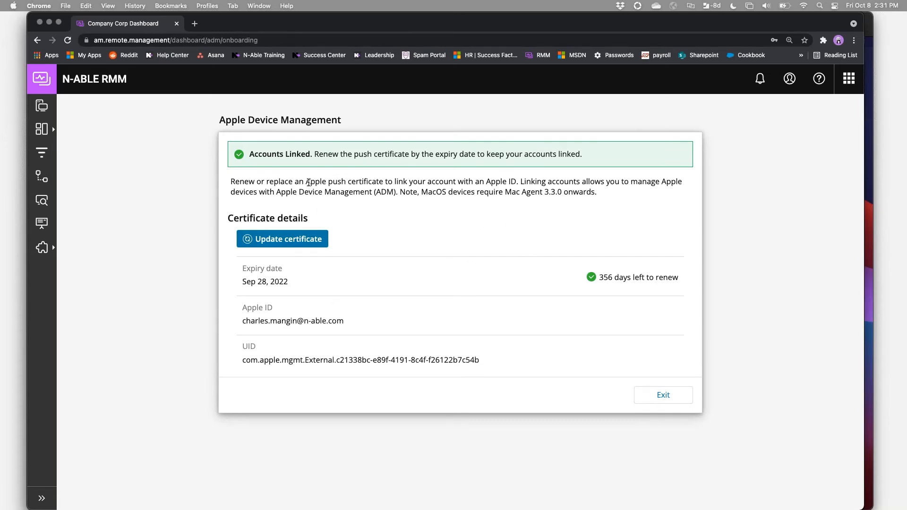
drag(427, 182, 525, 183)
triple_click(545, 186)
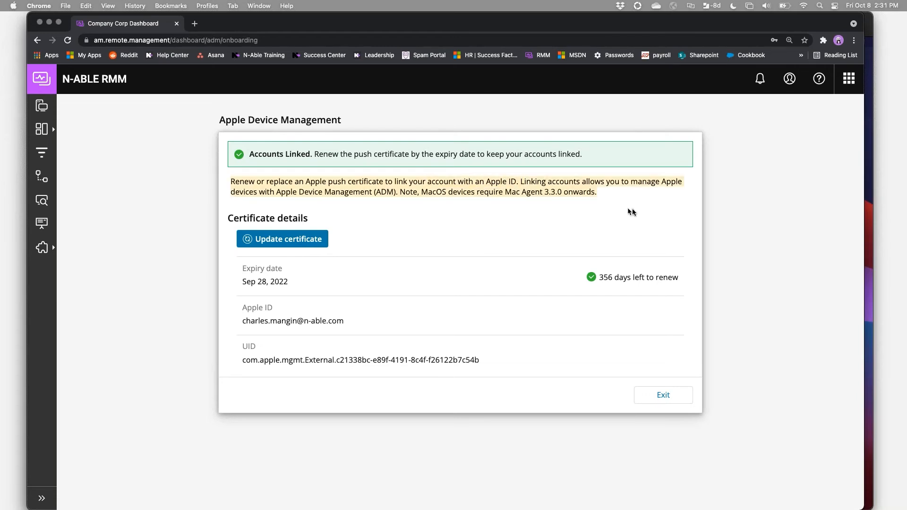
click(663, 396)
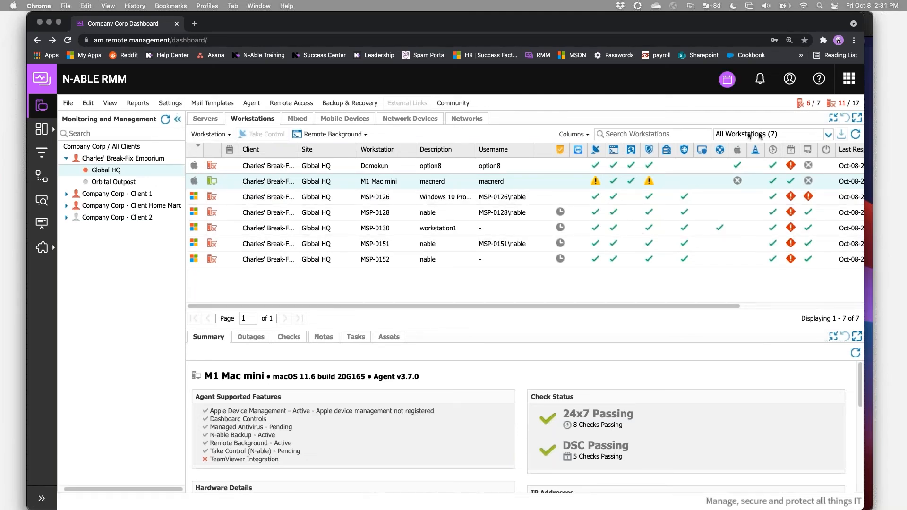
click(854, 135)
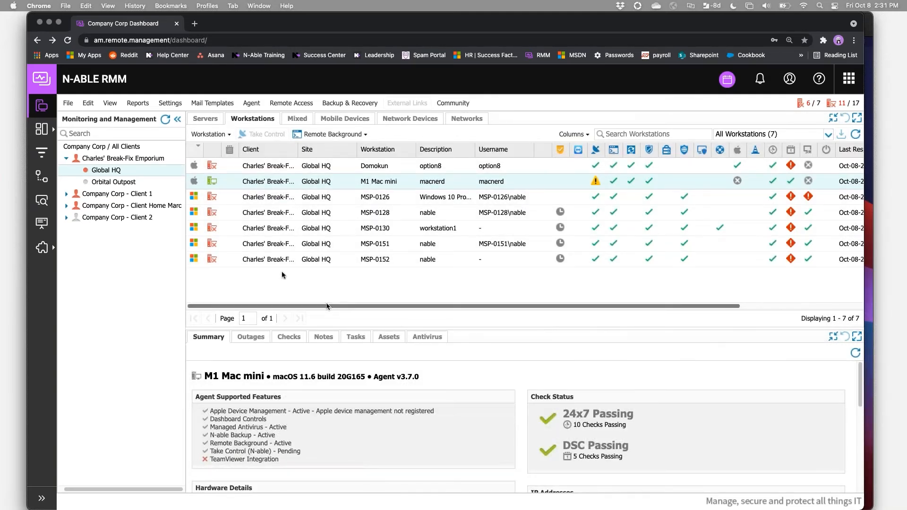
Open the Apple Device Management profile library and select A Demo Profile.
click(170, 103)
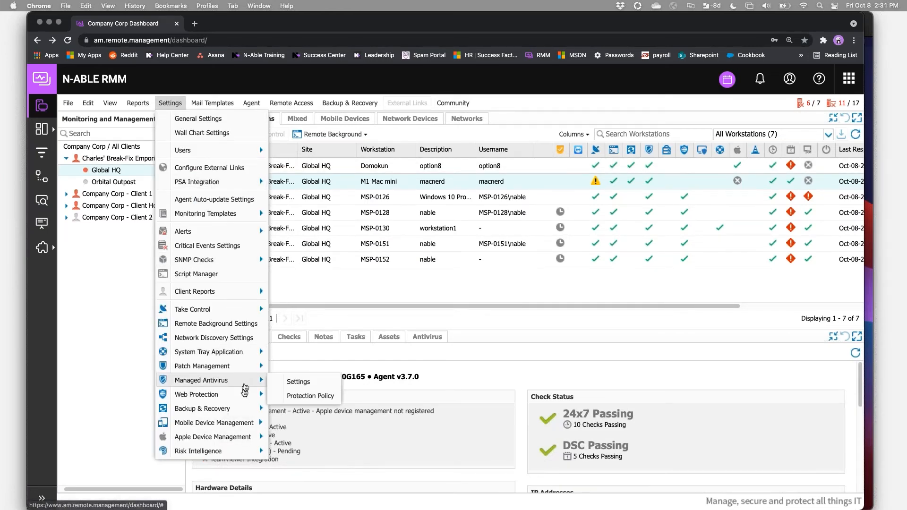
mouse_move(242, 437)
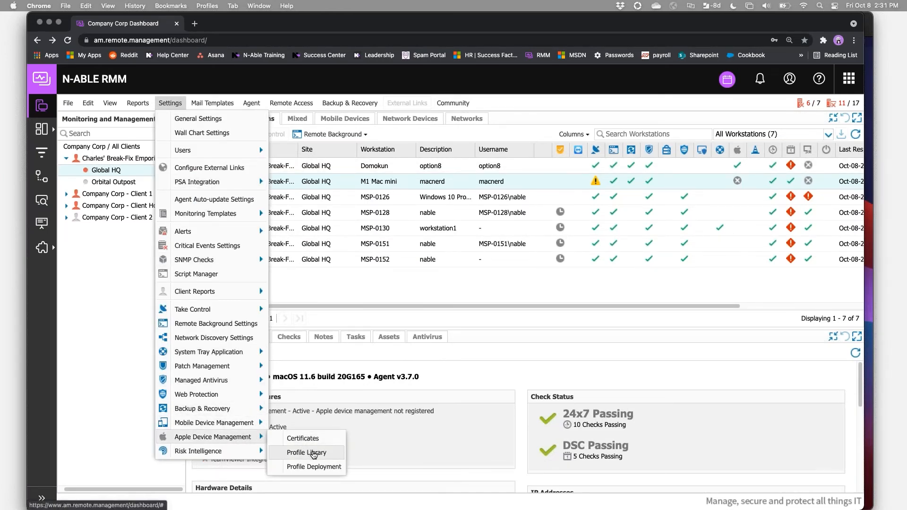
click(310, 452)
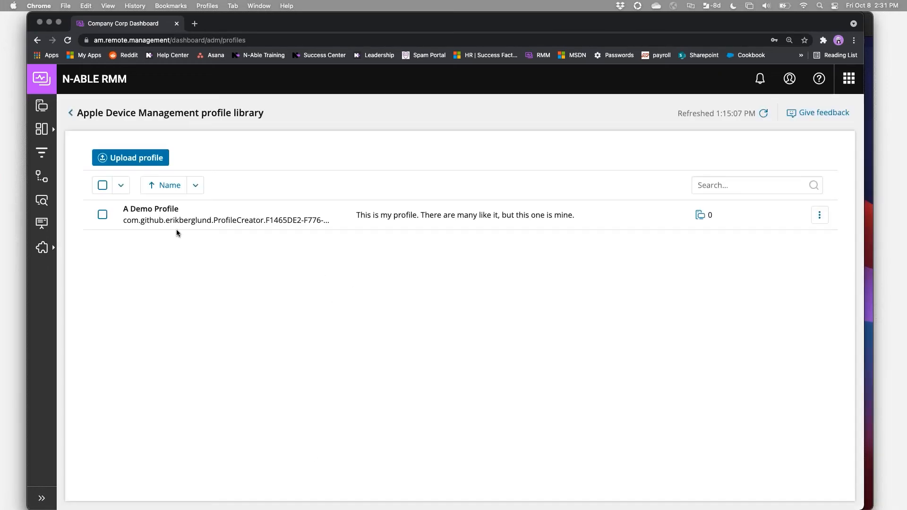
click(179, 222)
double_click(472, 222)
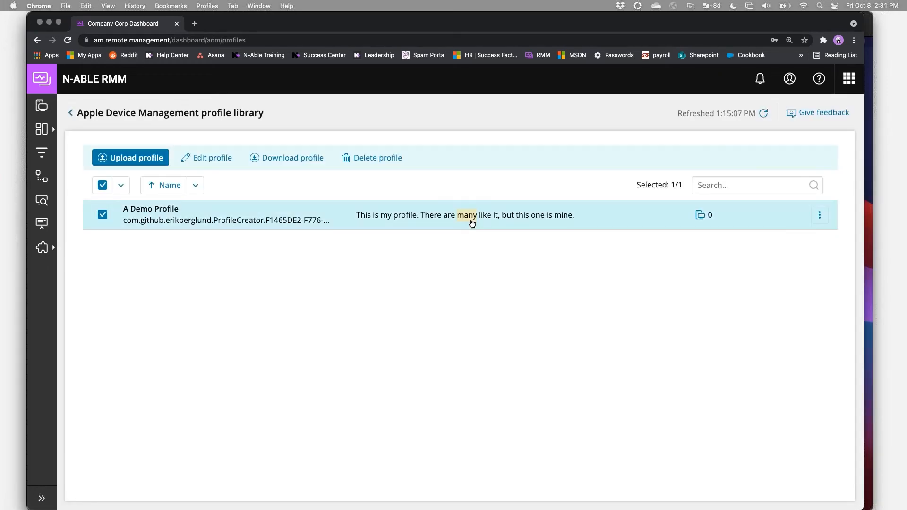
Open A Demo Profile for editing, review its name, description and file upload area, and return to the profile library.
click(820, 215)
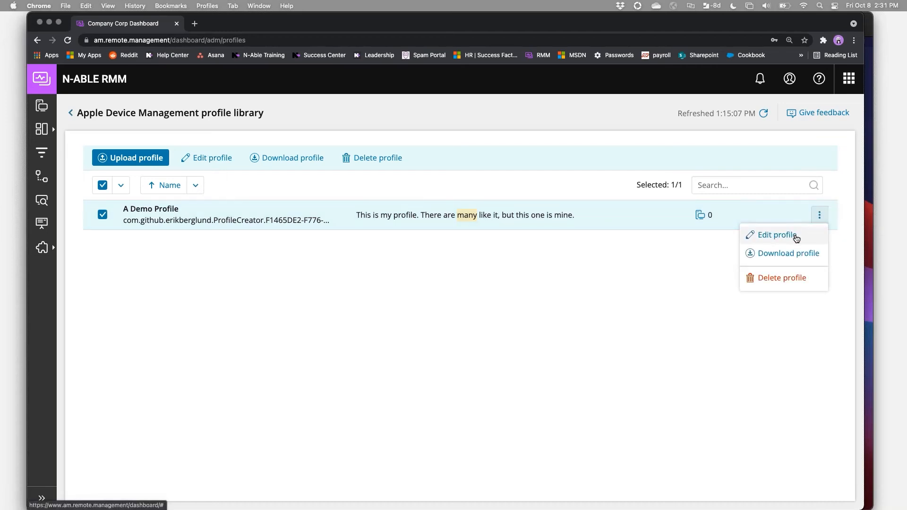
click(769, 235)
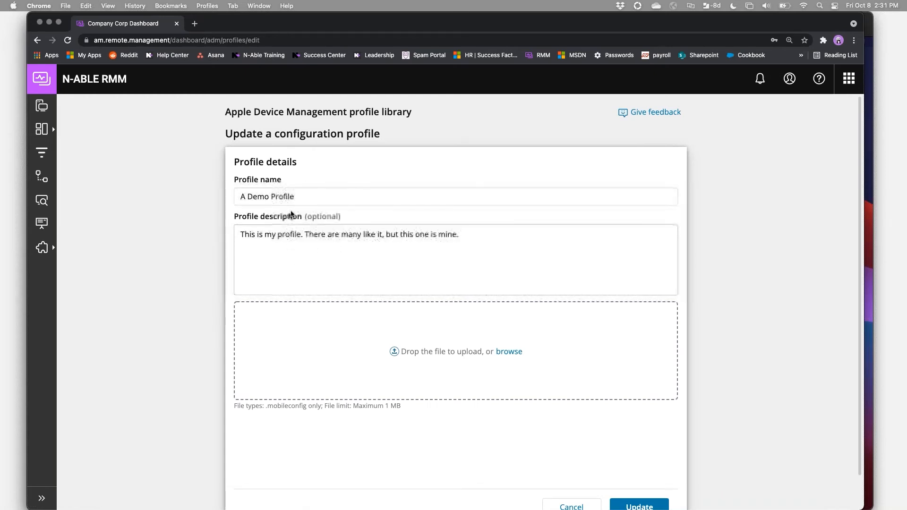
click(298, 235)
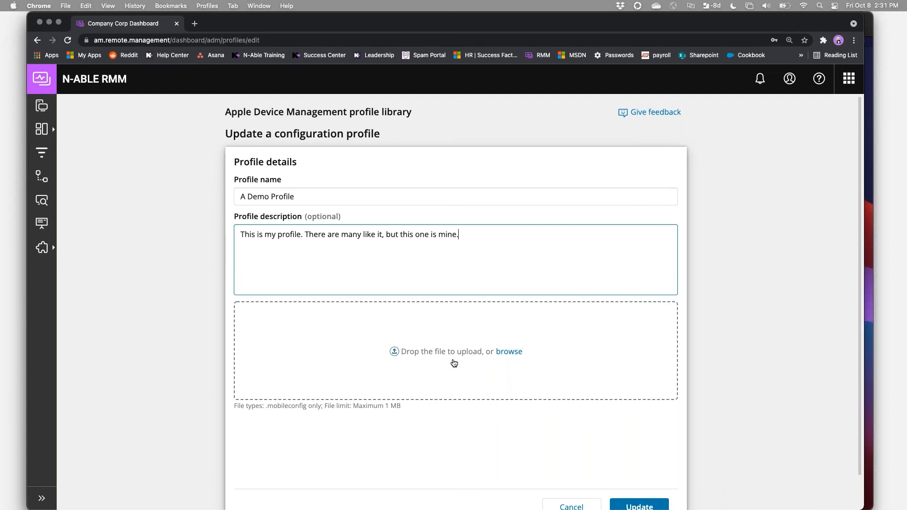
click(639, 506)
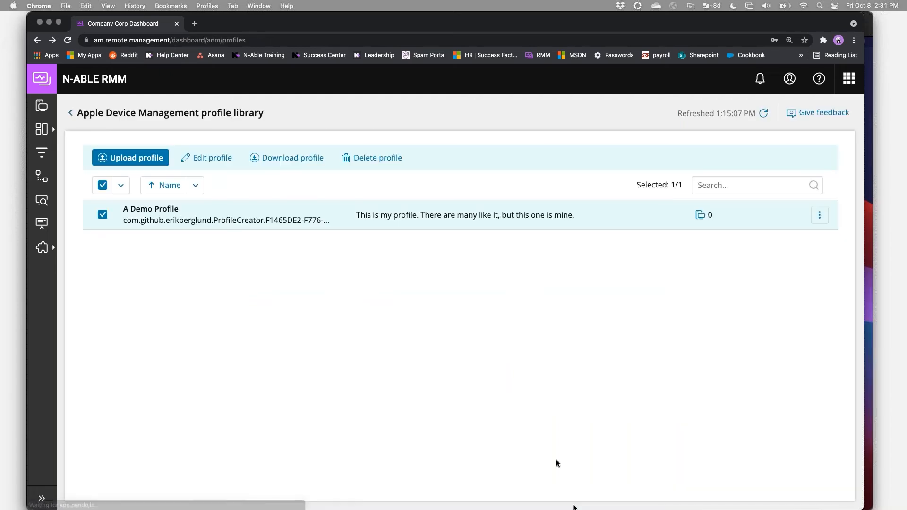
View the form for uploading a new configuration profile and cancel it.
click(136, 158)
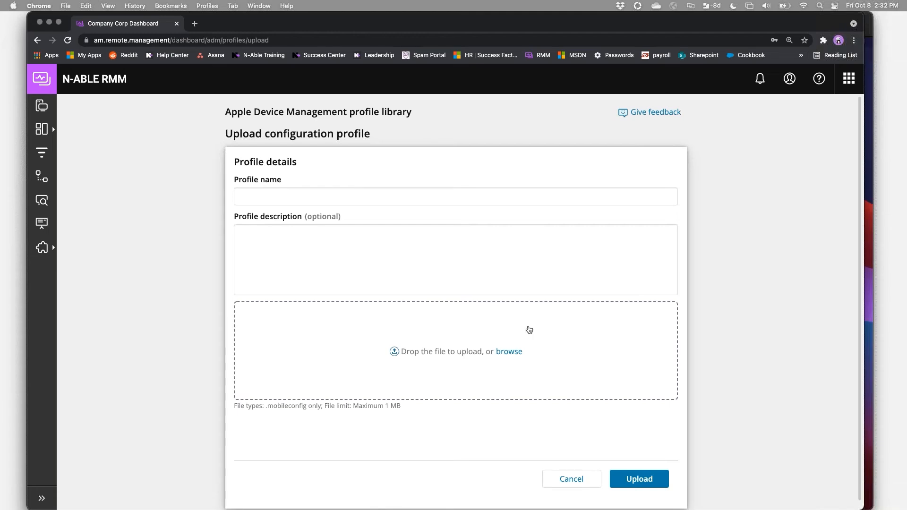
click(571, 479)
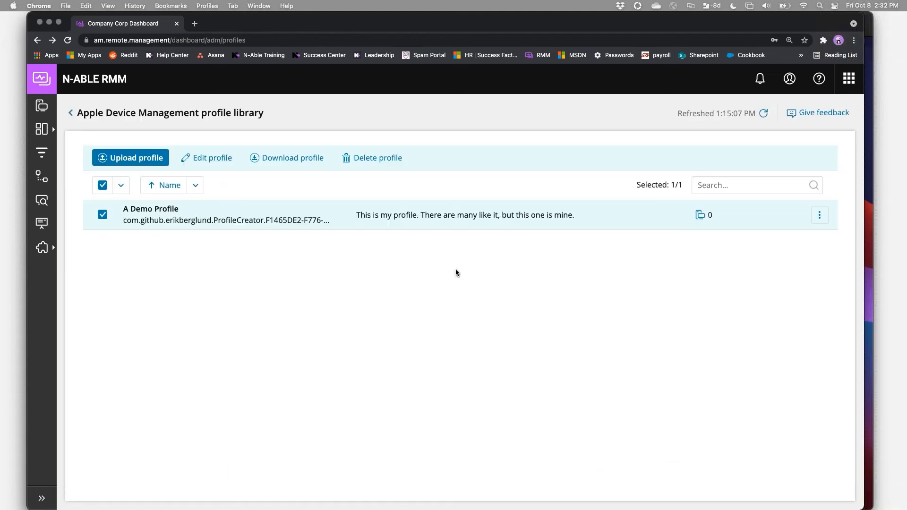
Open the Apple Device Management profile deployment device library and select only the M1 Mac mini.
click(71, 116)
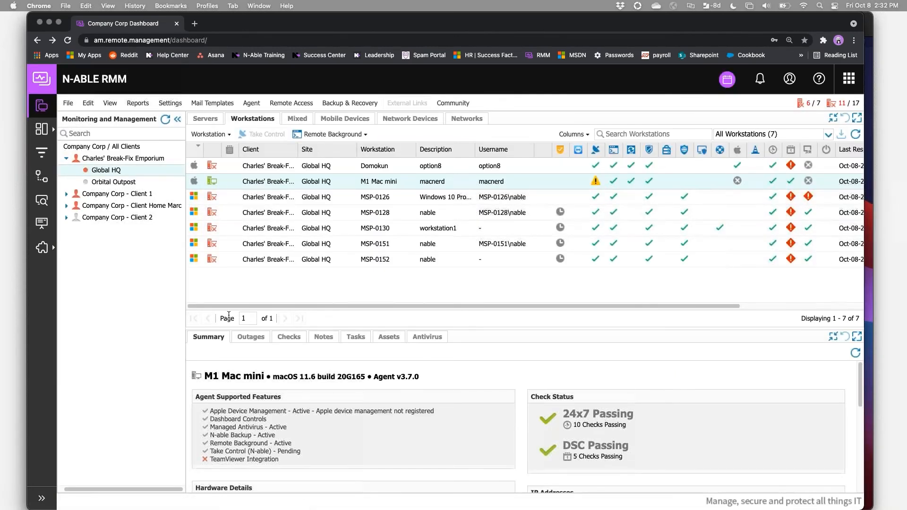
click(170, 103)
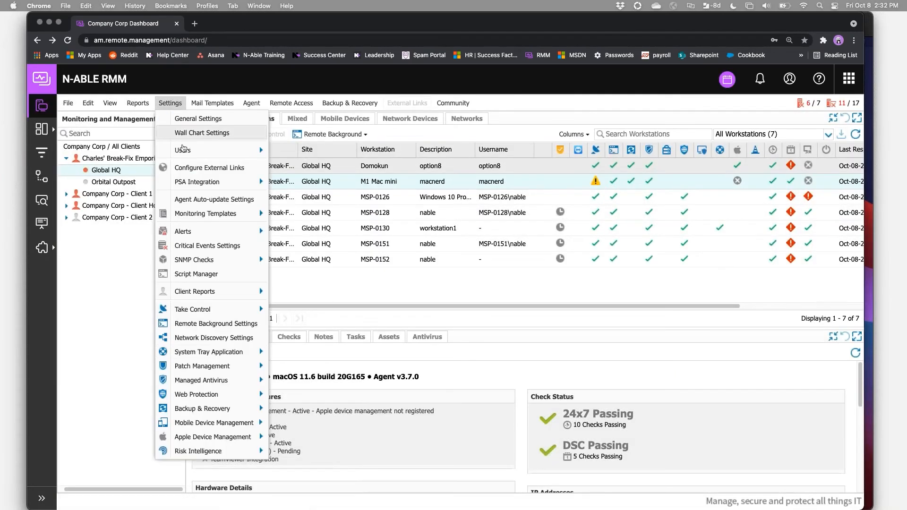
mouse_move(256, 438)
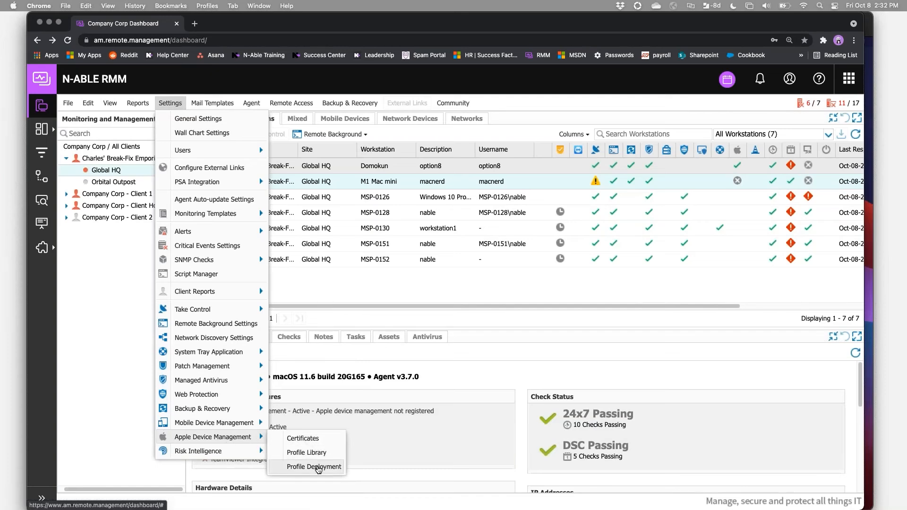
click(317, 467)
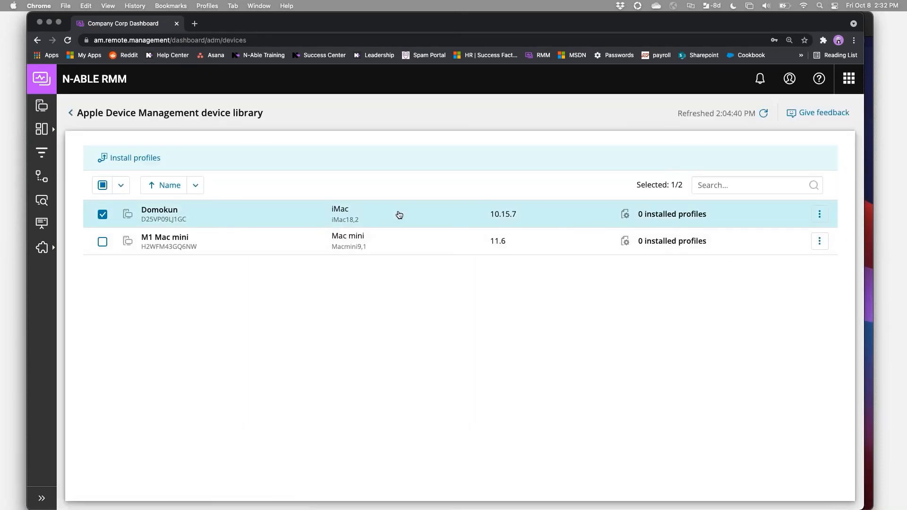
click(399, 215)
click(391, 241)
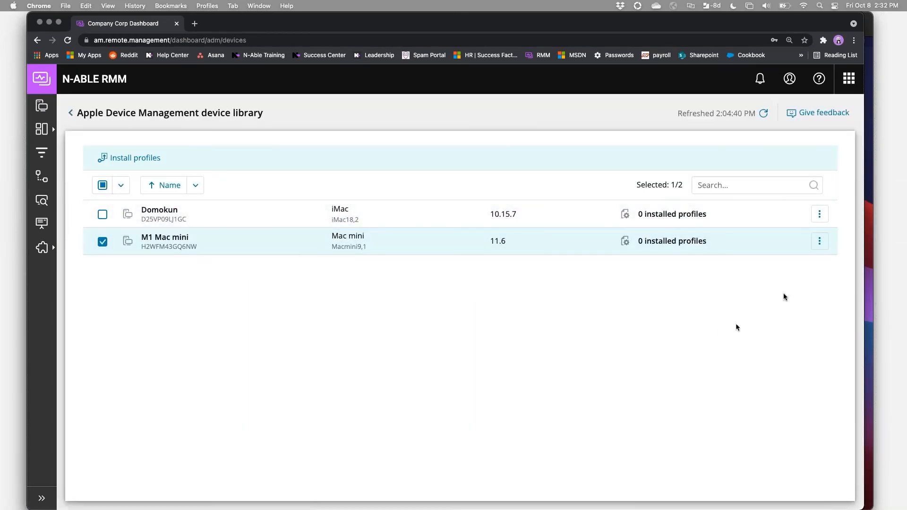
Install A Demo Profile onto the M1 Mac mini.
click(819, 241)
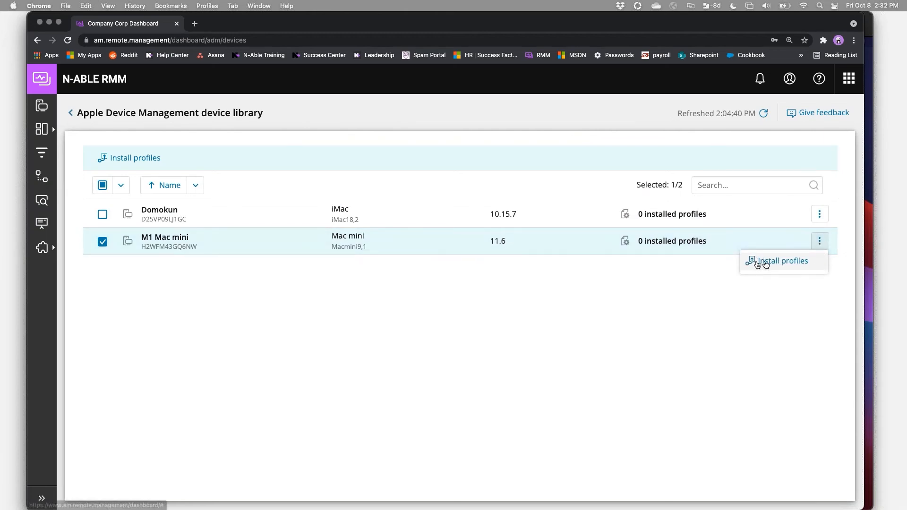
click(780, 266)
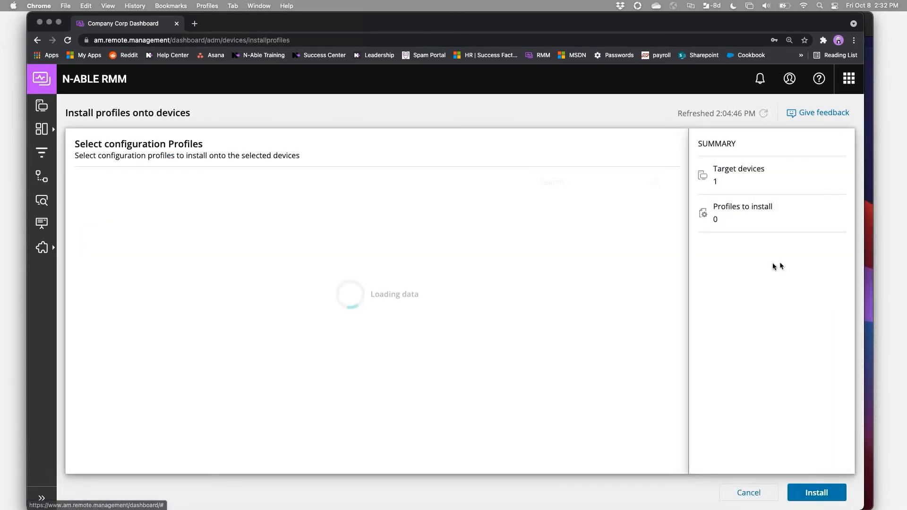
click(94, 210)
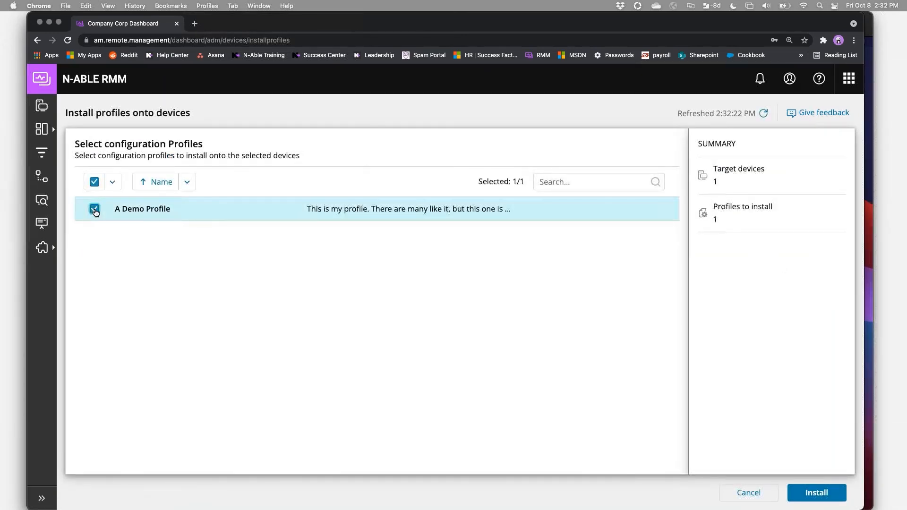
click(814, 497)
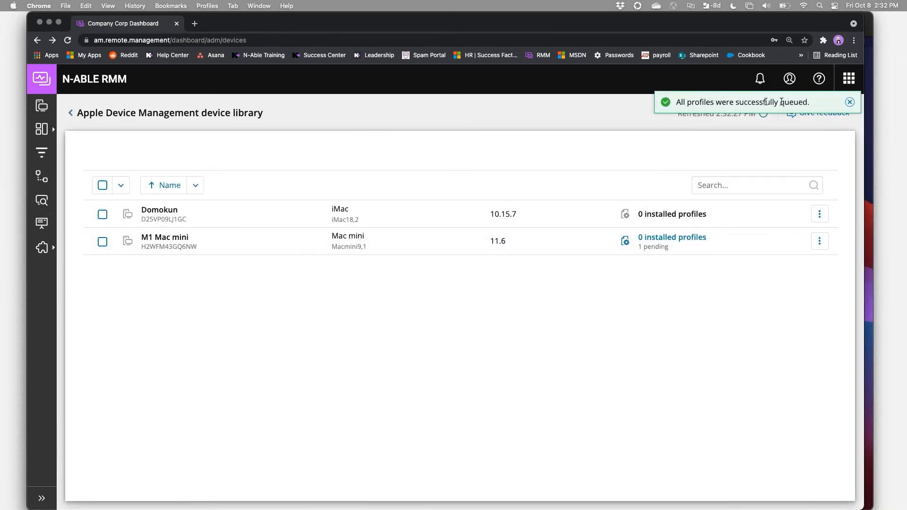
Return to the dashboard, refresh the M1 Mac mini's summary and examine its Apple Device Management enrollment status.
click(70, 113)
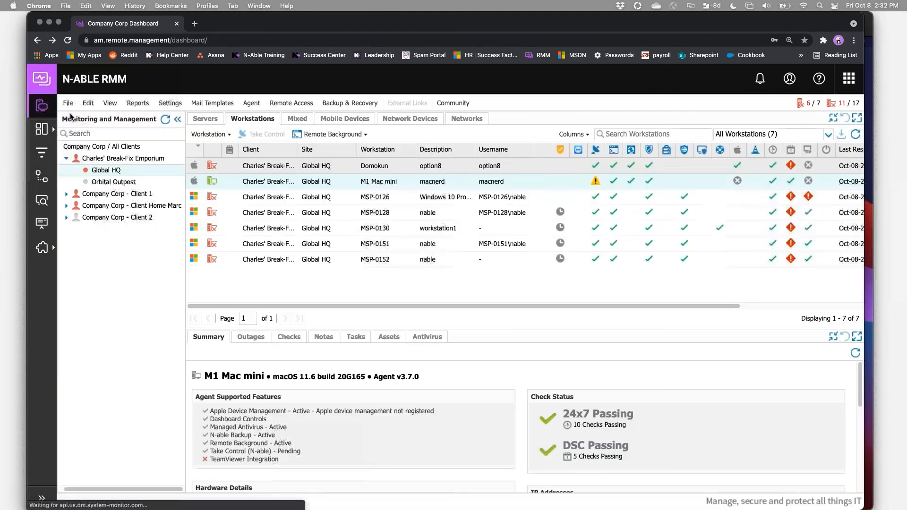
click(855, 353)
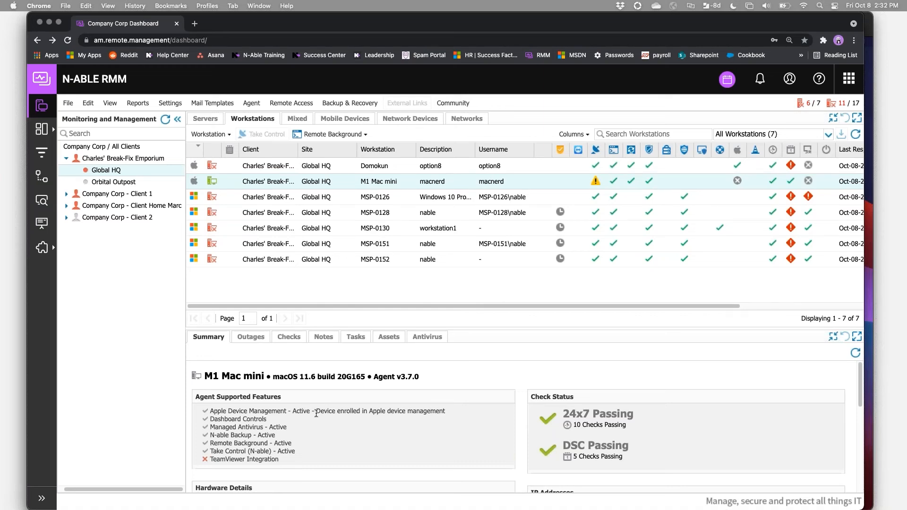
drag(316, 413, 453, 415)
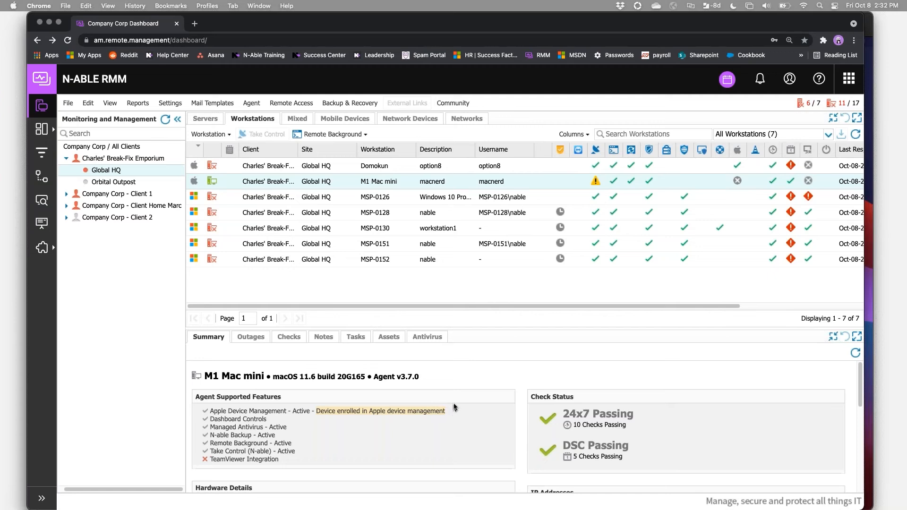
Review and refresh the M1 Mac mini's monitoring checks, and view its automated tasks.
click(288, 338)
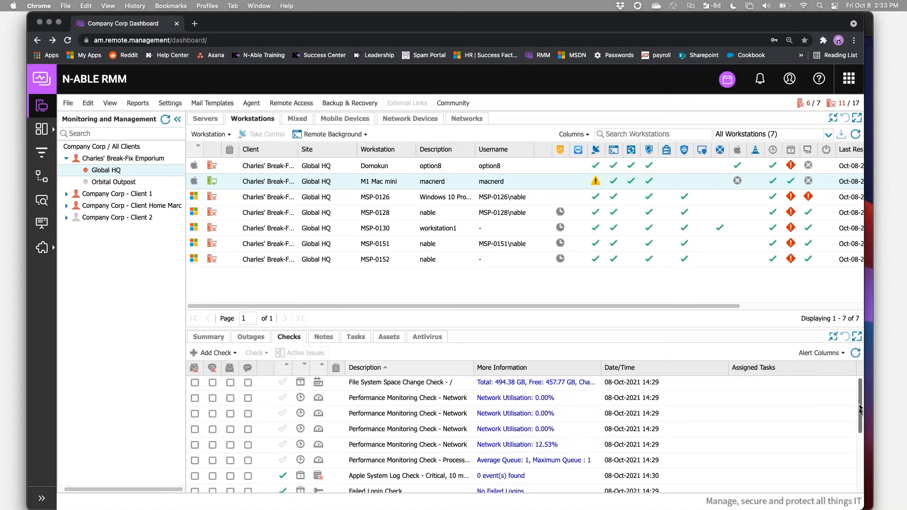
drag(860, 408, 863, 465)
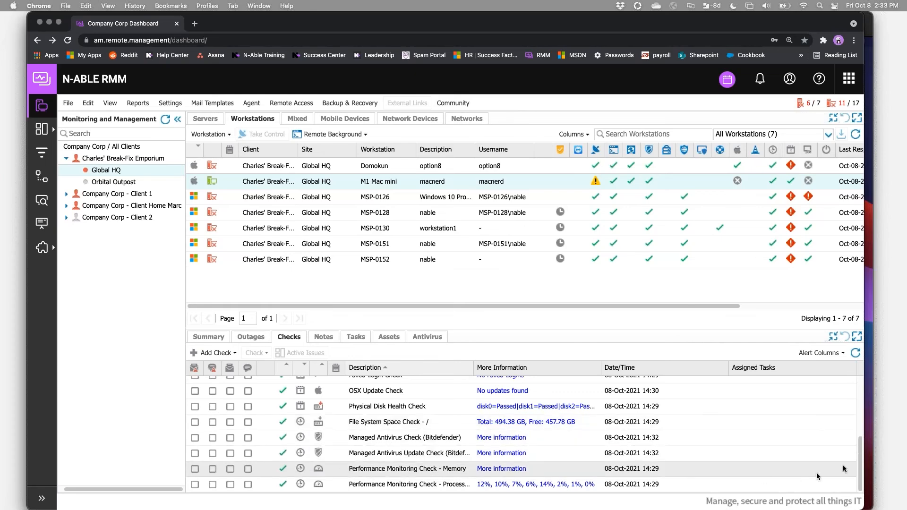
drag(859, 475, 858, 412)
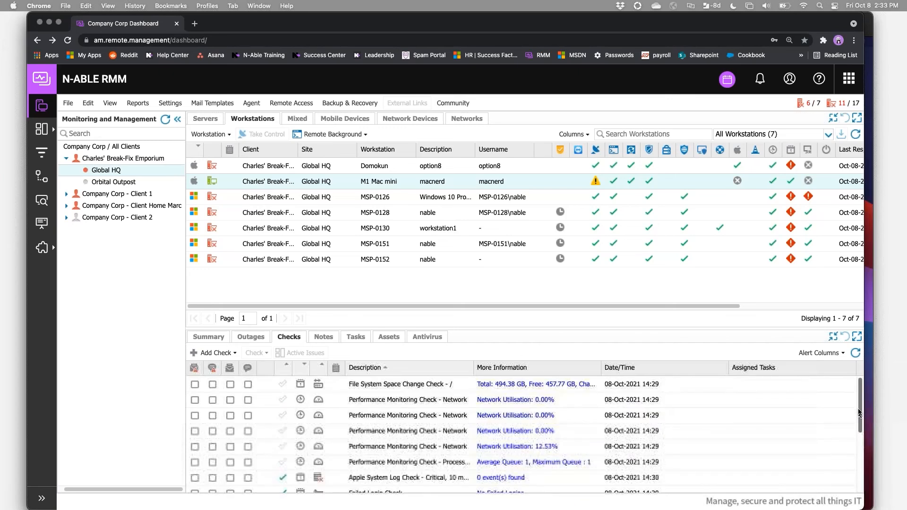
click(856, 354)
click(360, 338)
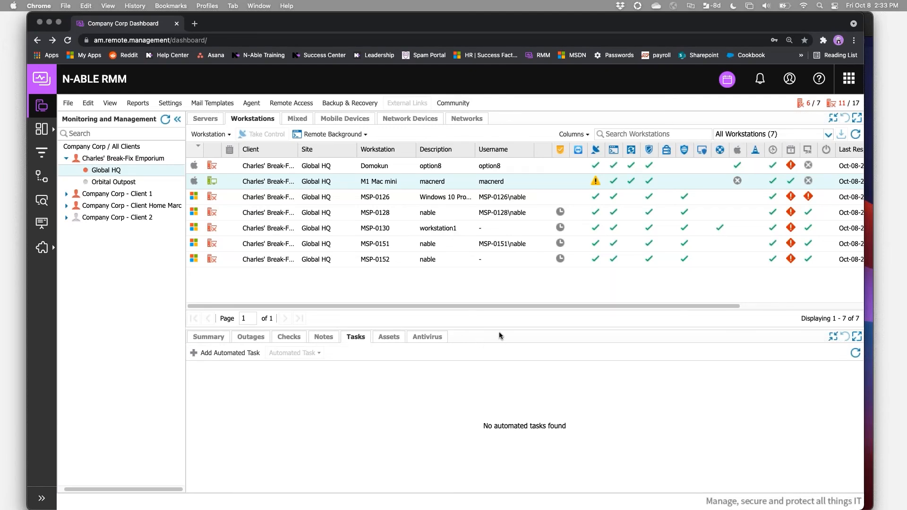
View the pending workstation actions for the M1 Mac mini and close them.
right_click(221, 183)
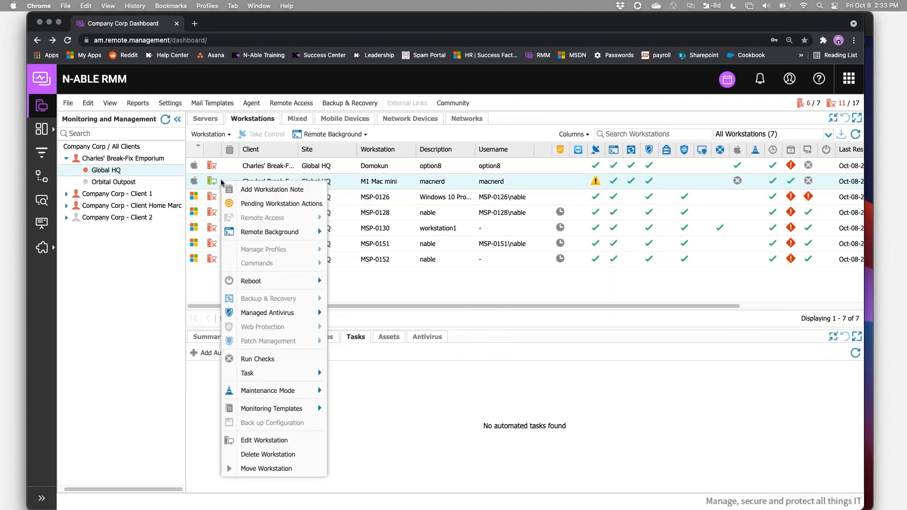
click(250, 204)
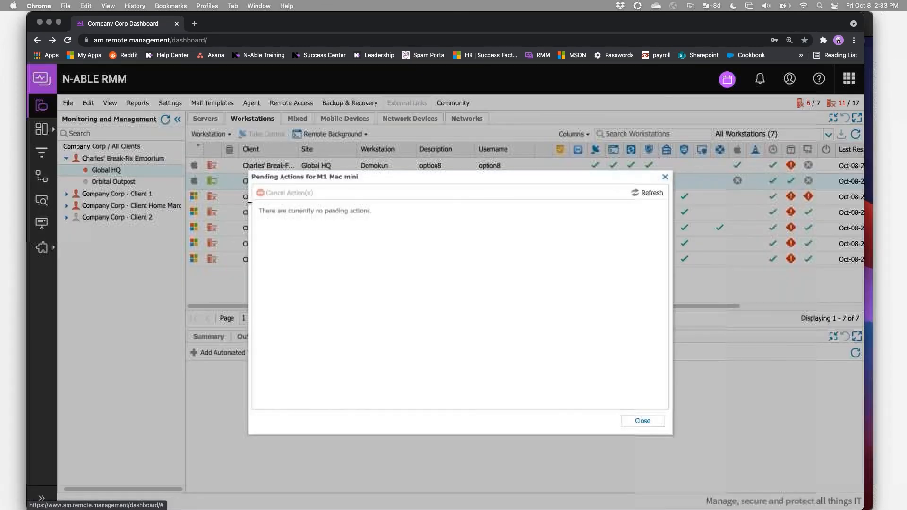
click(665, 177)
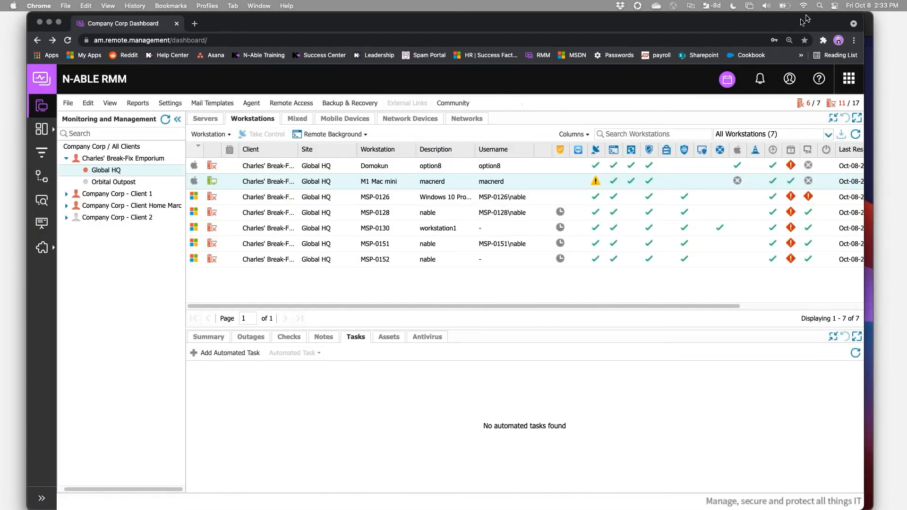
Switch to the M1 Mac mini screen sharing session, close the agent installer folder and reposition the home folder window.
click(49, 23)
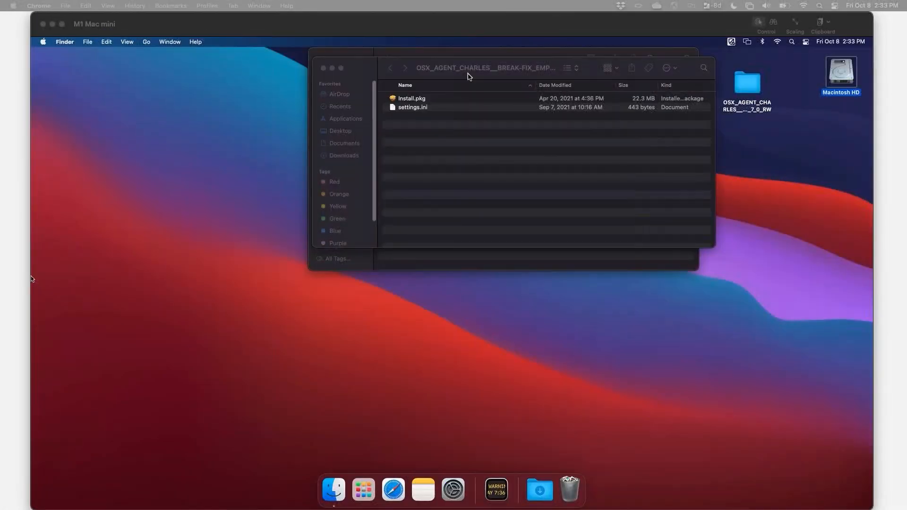
click(357, 69)
drag(357, 70, 290, 138)
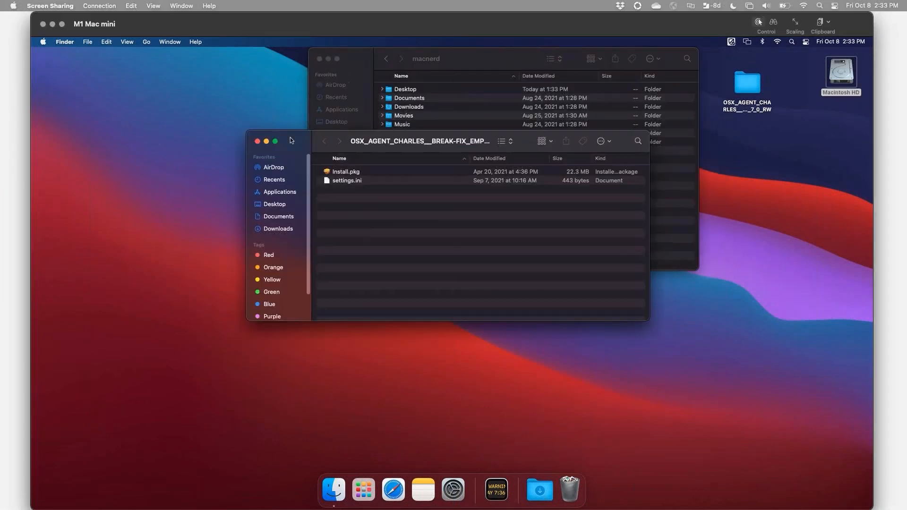
click(257, 141)
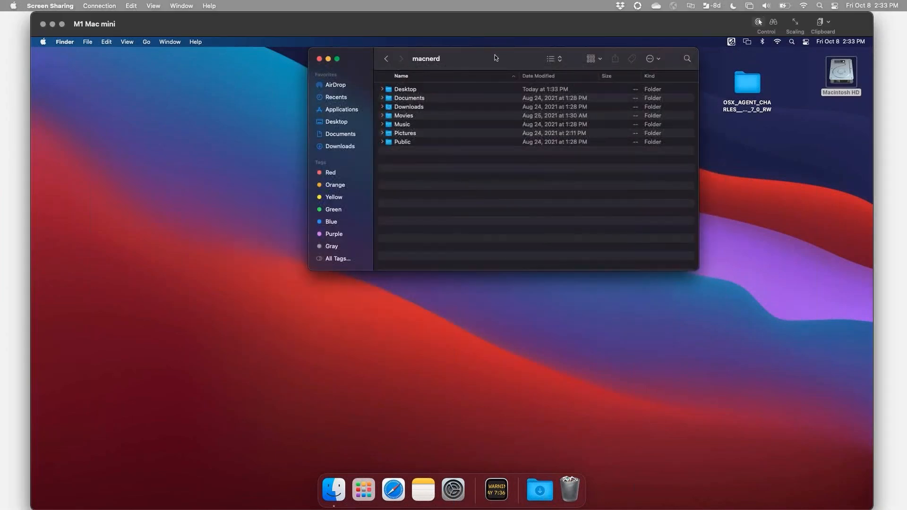
drag(474, 59, 436, 98)
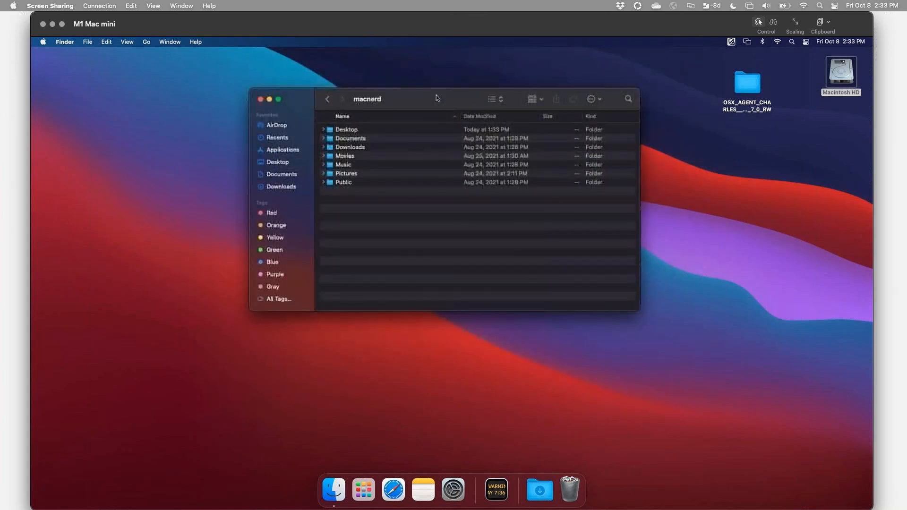
Examine the Demo Profile among the managed profiles in the Mac mini's System Preferences, then close the preferences.
click(43, 41)
click(59, 72)
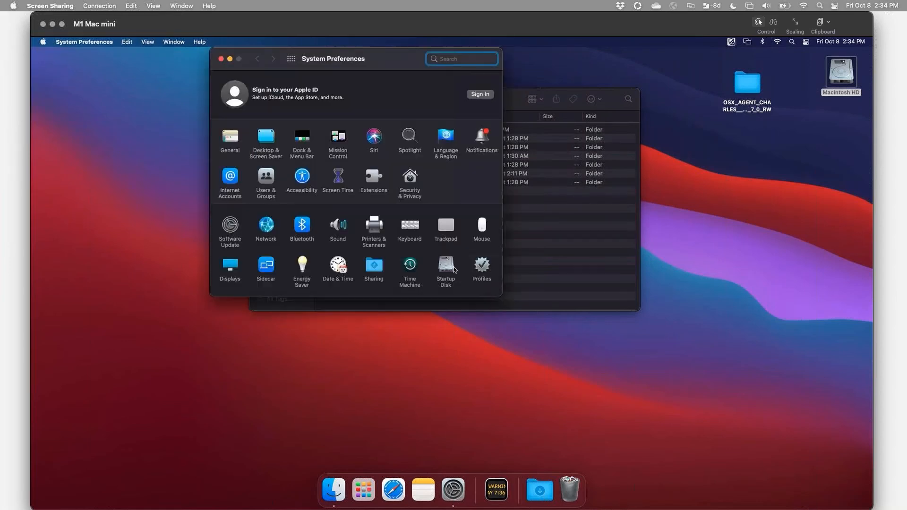
click(483, 266)
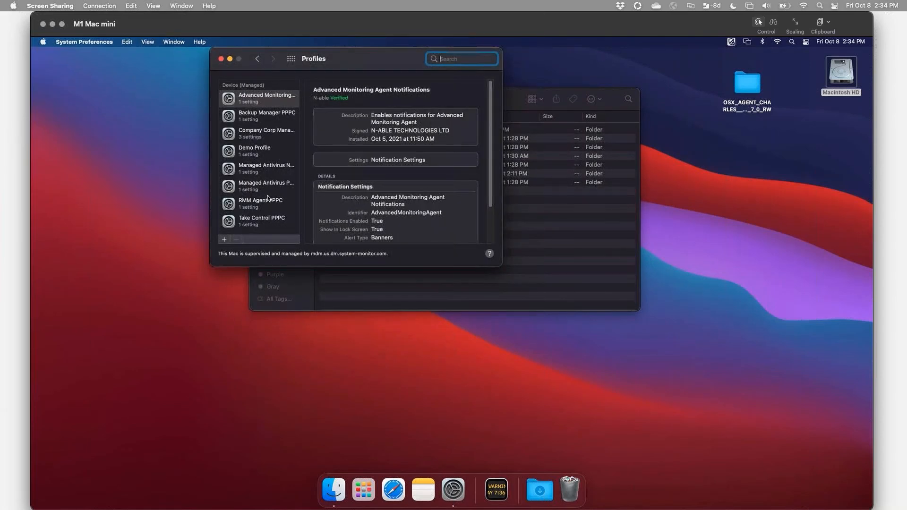
click(261, 152)
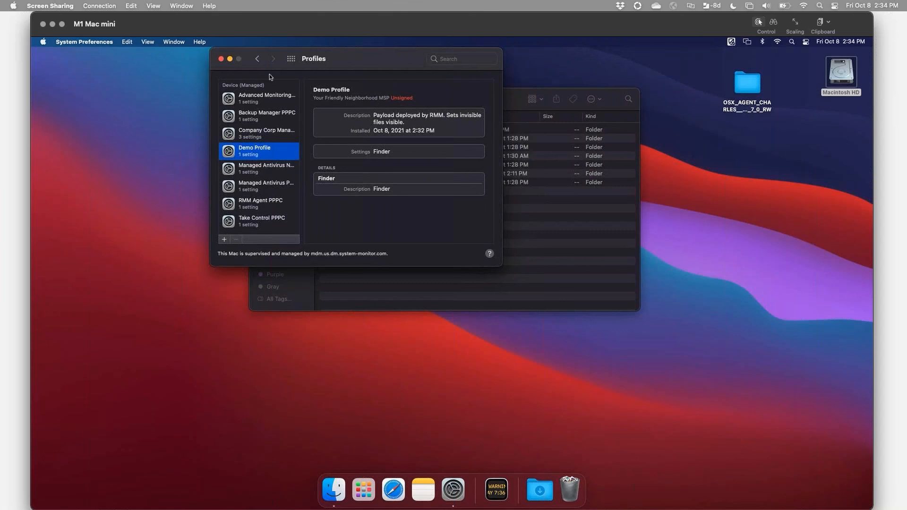
click(221, 59)
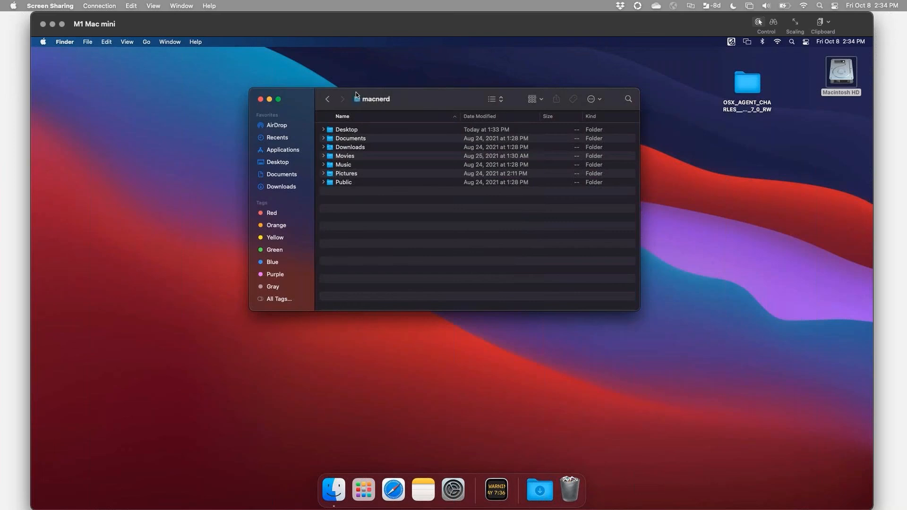
Look over the commands in the Finder application menu and the items shown in the home folder.
click(66, 42)
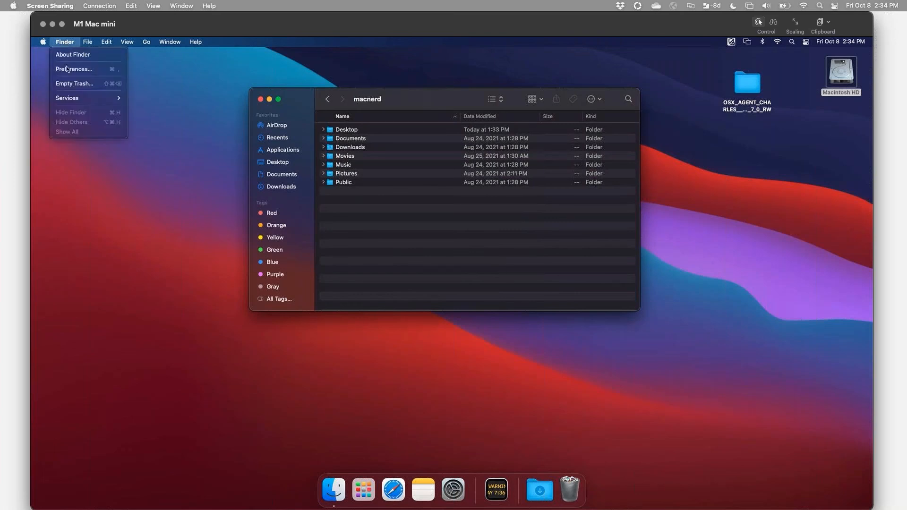
click(401, 270)
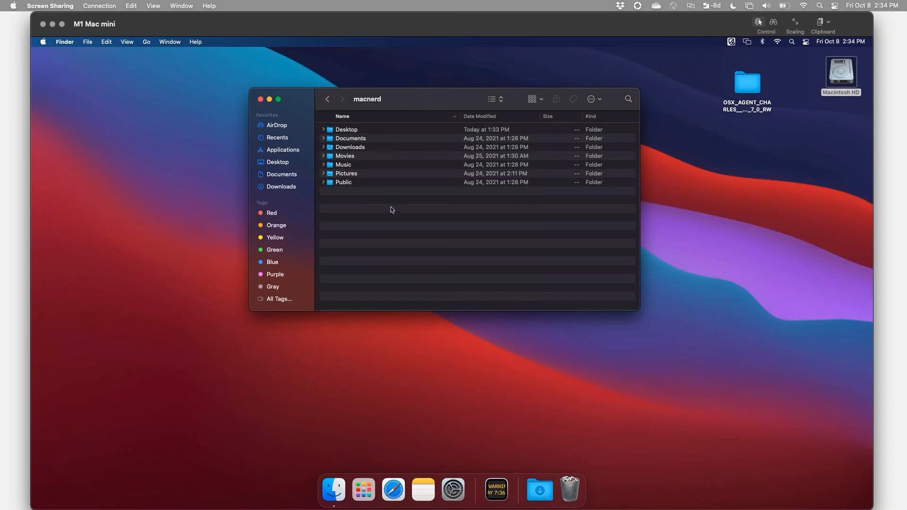
click(379, 174)
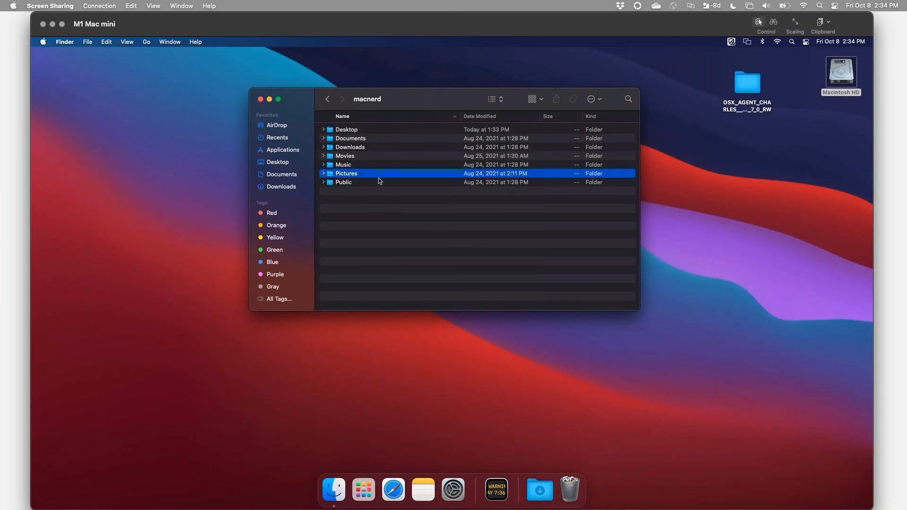
click(376, 194)
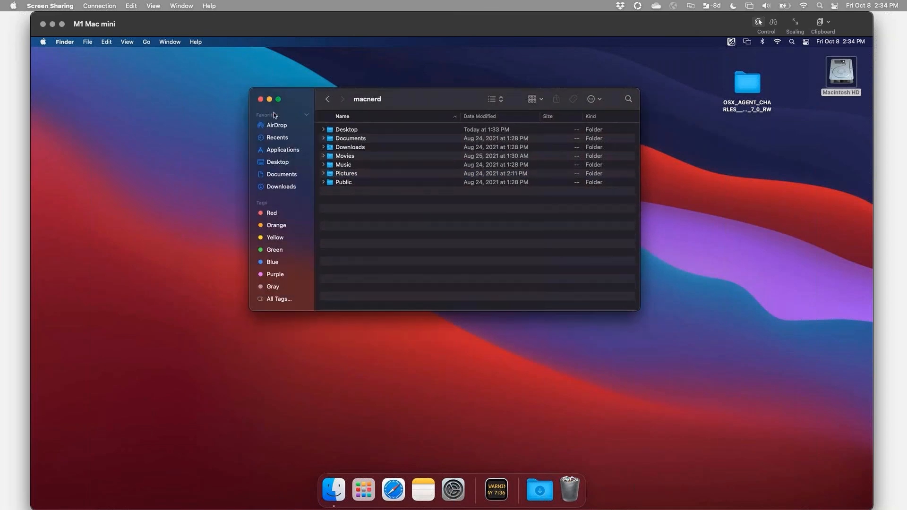
Force Finder to relaunch on the Mac mini and close the Force Quit Applications window.
key(super+alt+Escape)
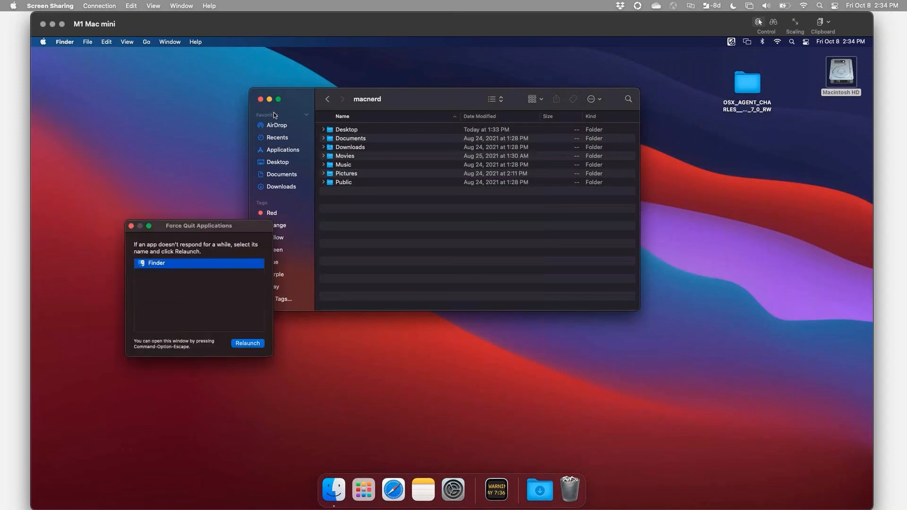
click(248, 343)
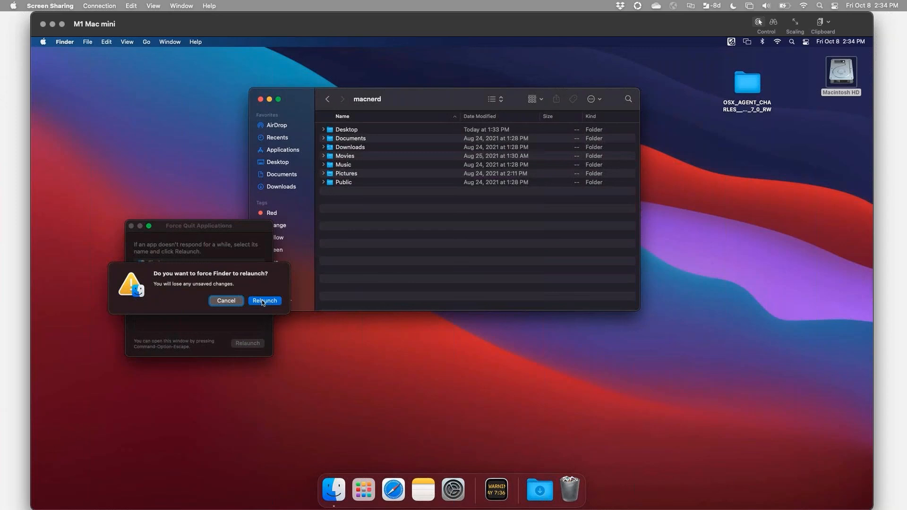
click(261, 303)
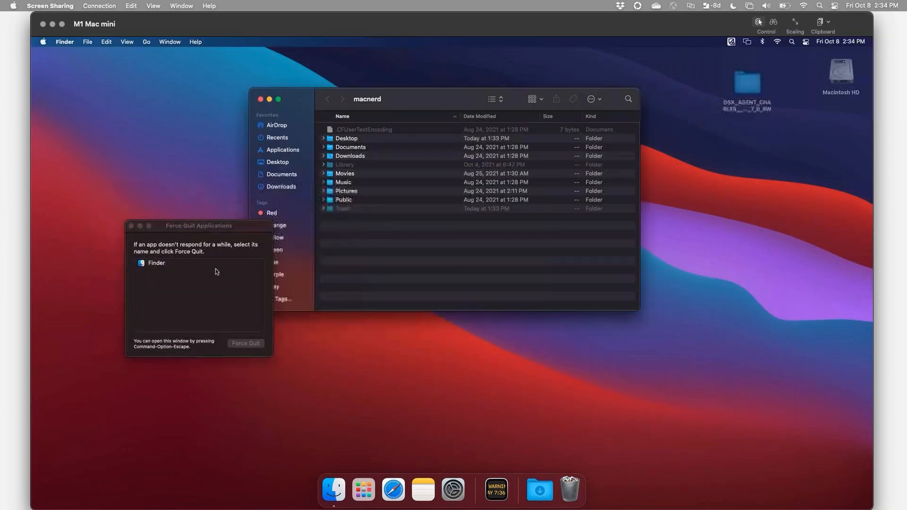
click(131, 226)
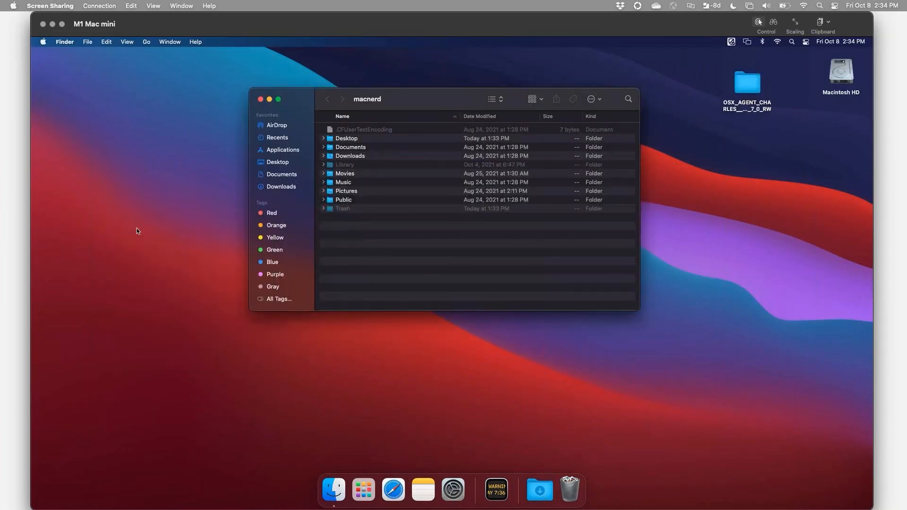
Inspect the hidden Library and Trash folders in the home folder, collapse them and close the window.
click(323, 166)
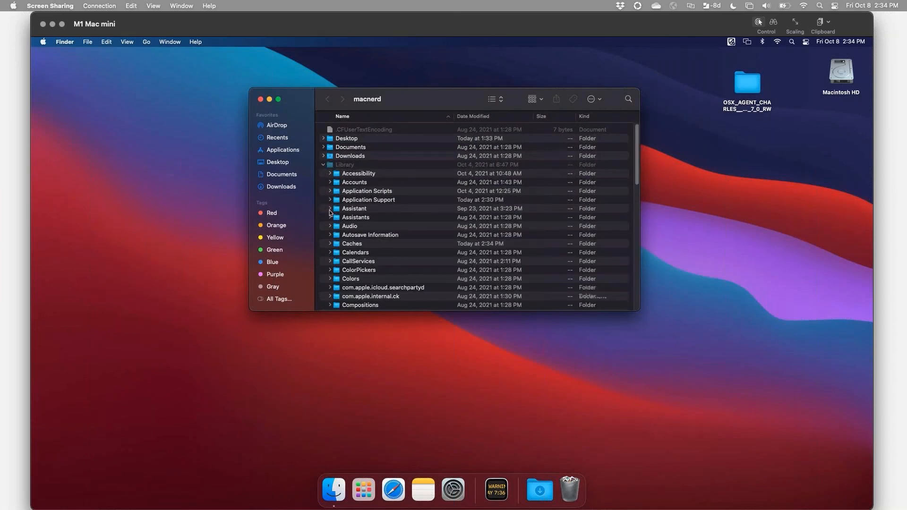
click(323, 165)
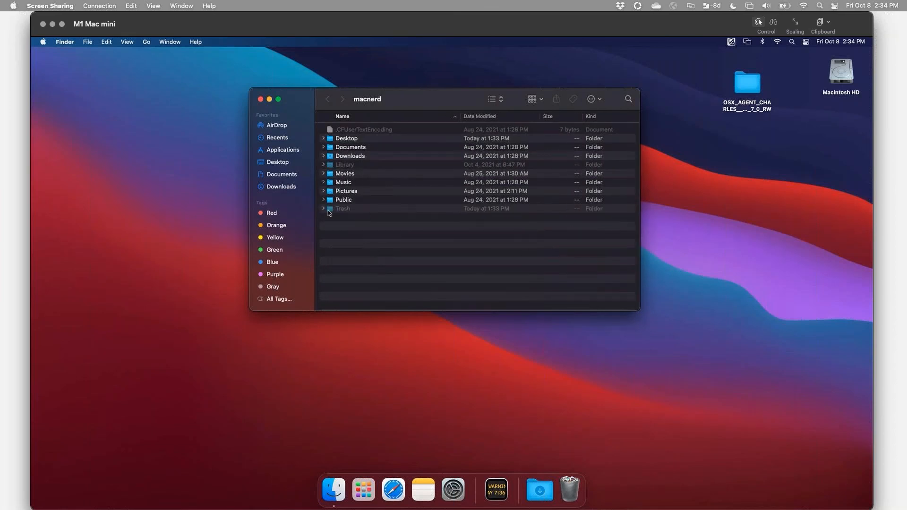
click(323, 209)
click(323, 209)
click(260, 99)
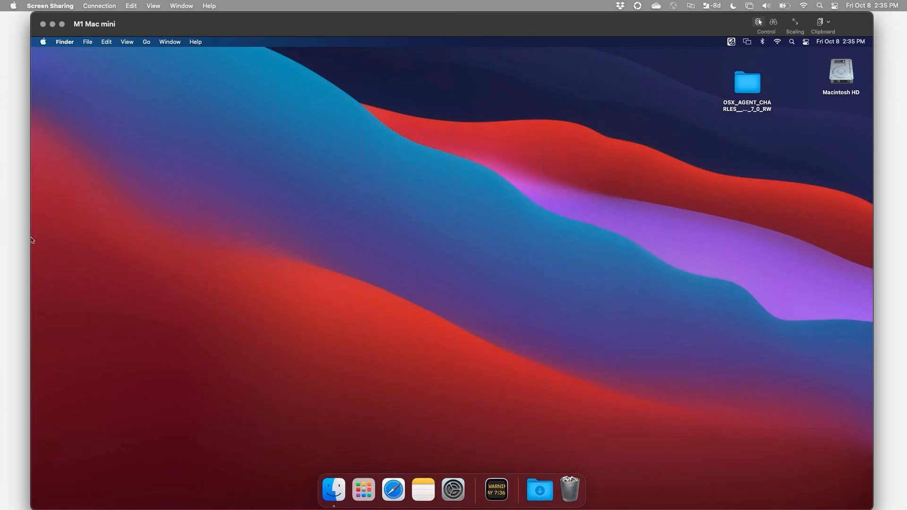
Switch to the slide presentation and advance past the DEMO slide to the trademark notice.
key(super+Tab)
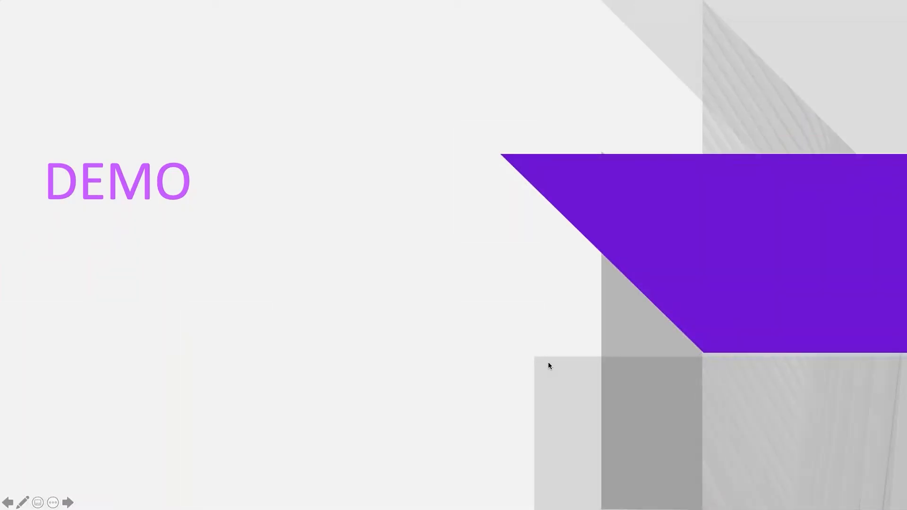
key(Right)
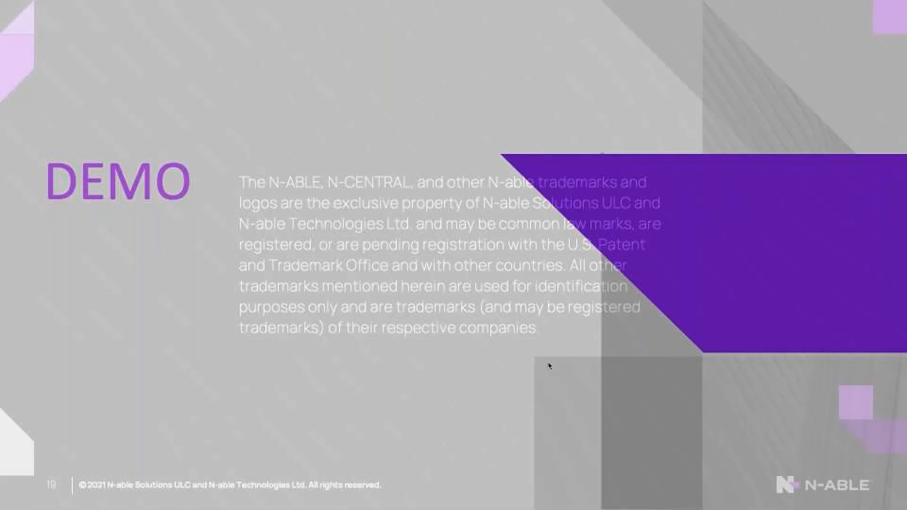